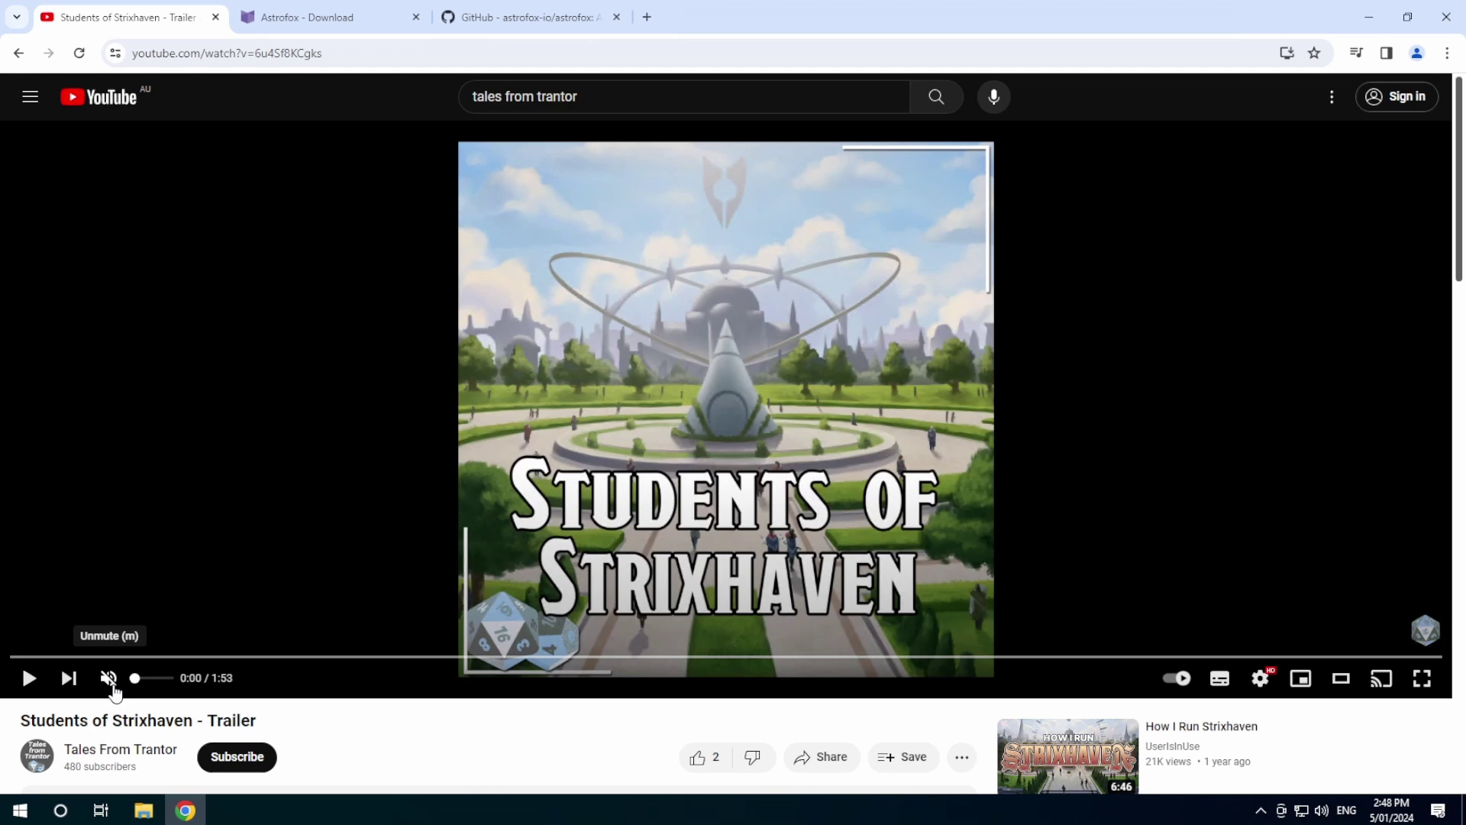
# Play the Students of Strixhaven trailer audiogram on YouTube and pause it at 0:19.
pyautogui.click(34, 680)
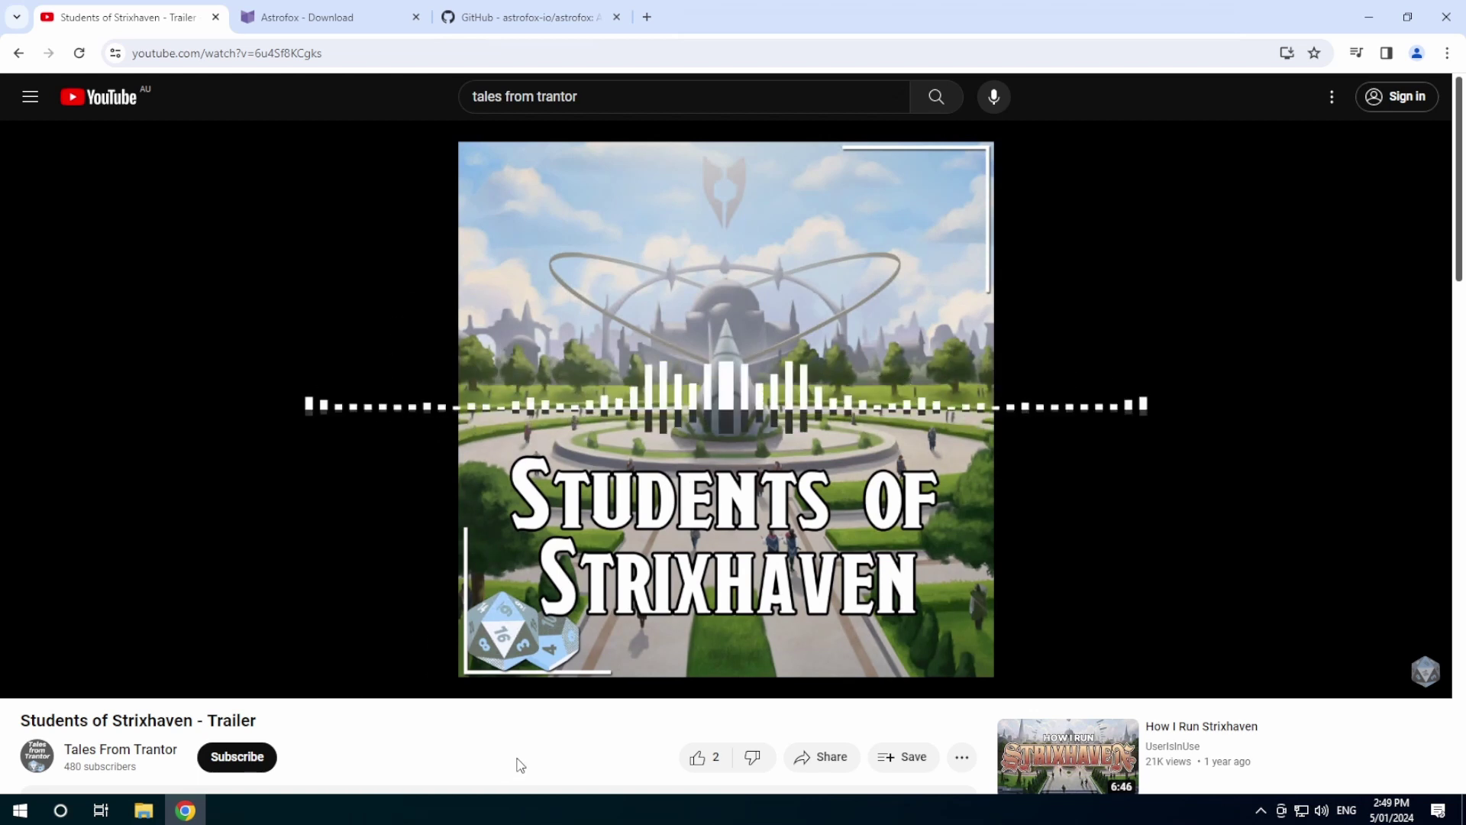
pyautogui.click(29, 678)
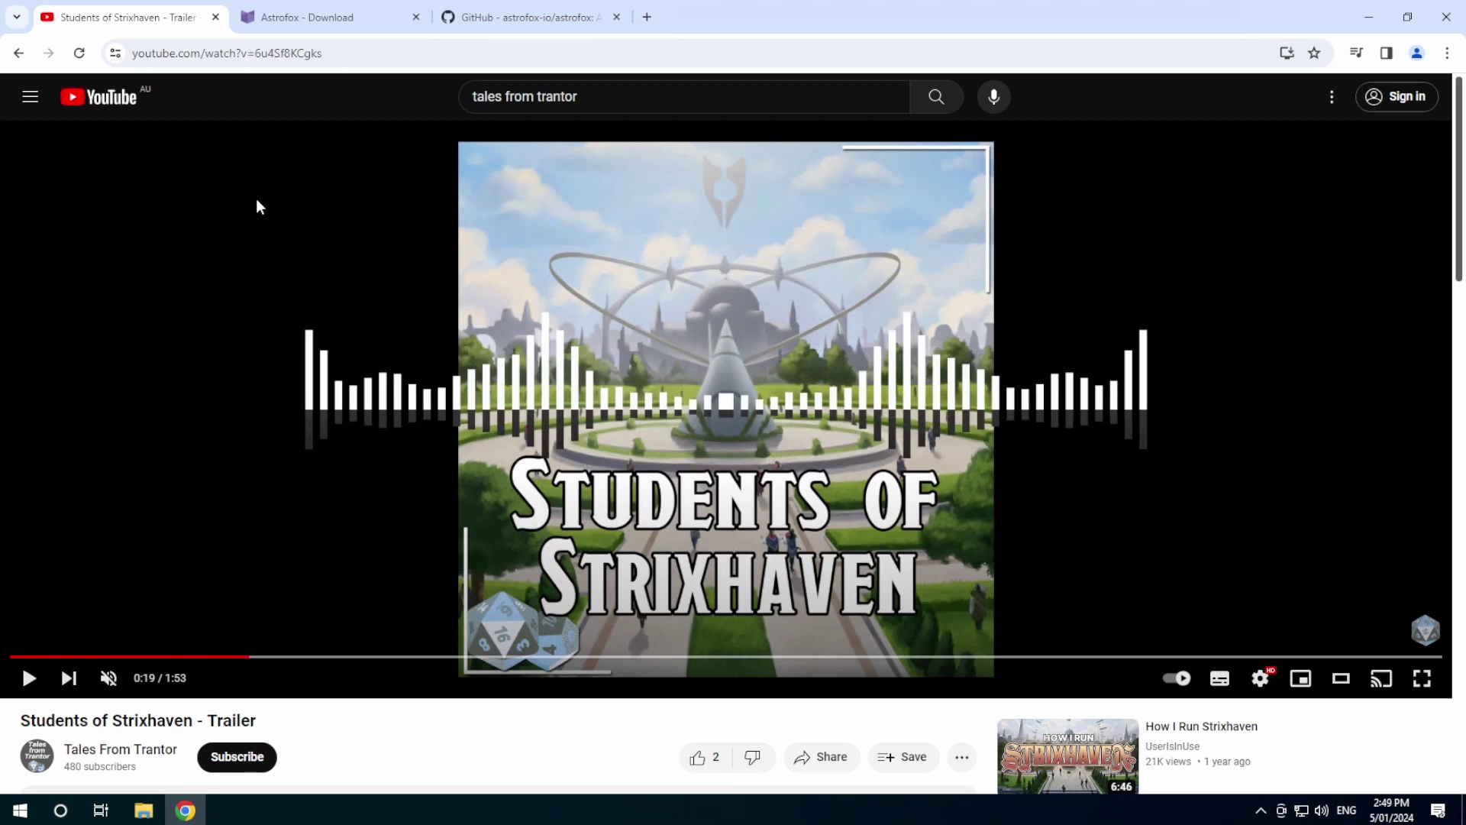
# Switch to the Astrofox download page and select its web address.
pyautogui.click(285, 22)
pyautogui.click(280, 53)
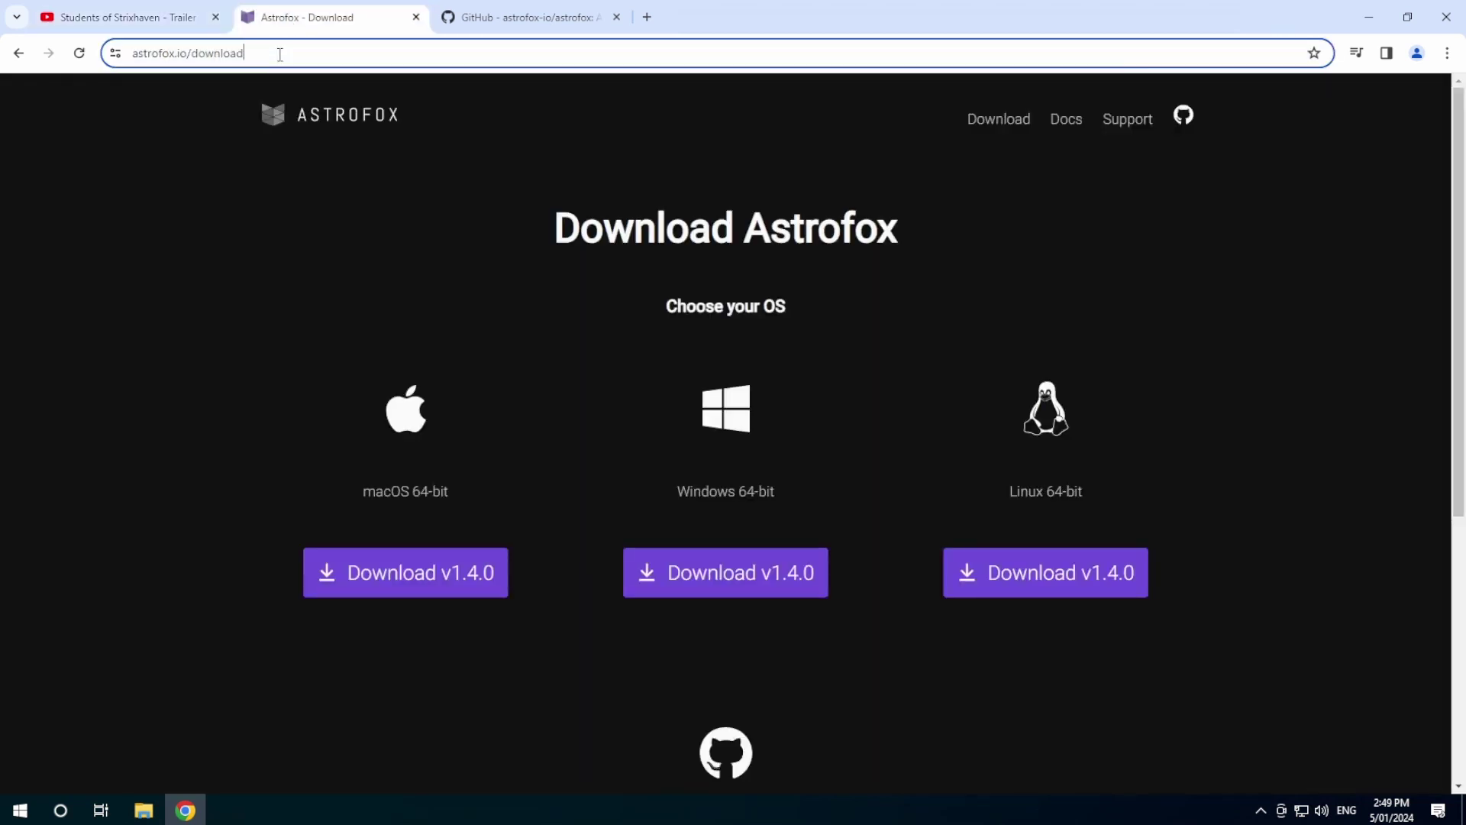
pyautogui.hotkey('ctrl', 'a')
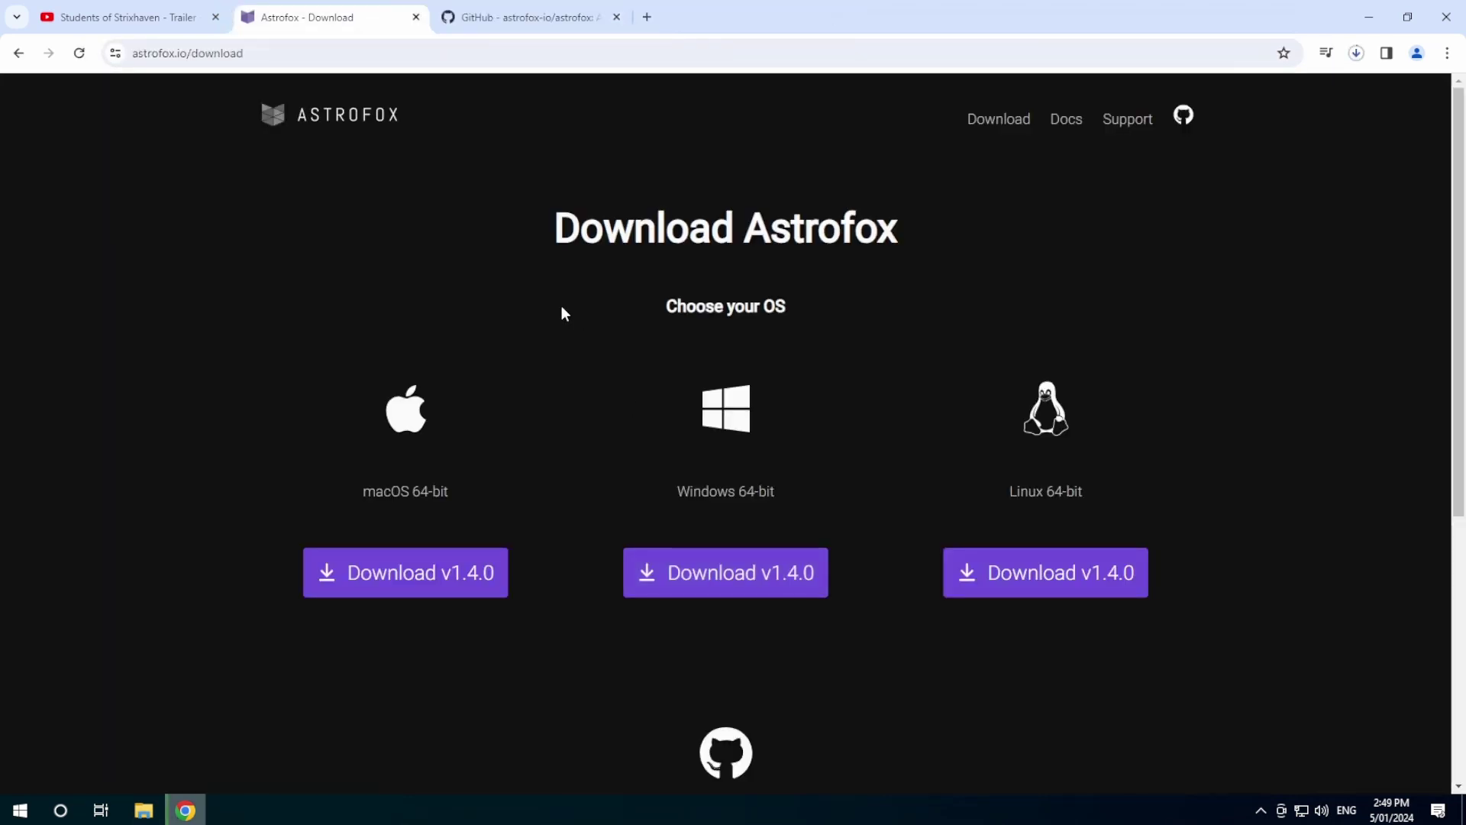
# Check the Astrofox Setup 1.4.0 installer download, then scroll down the download page.
pyautogui.click(1355, 52)
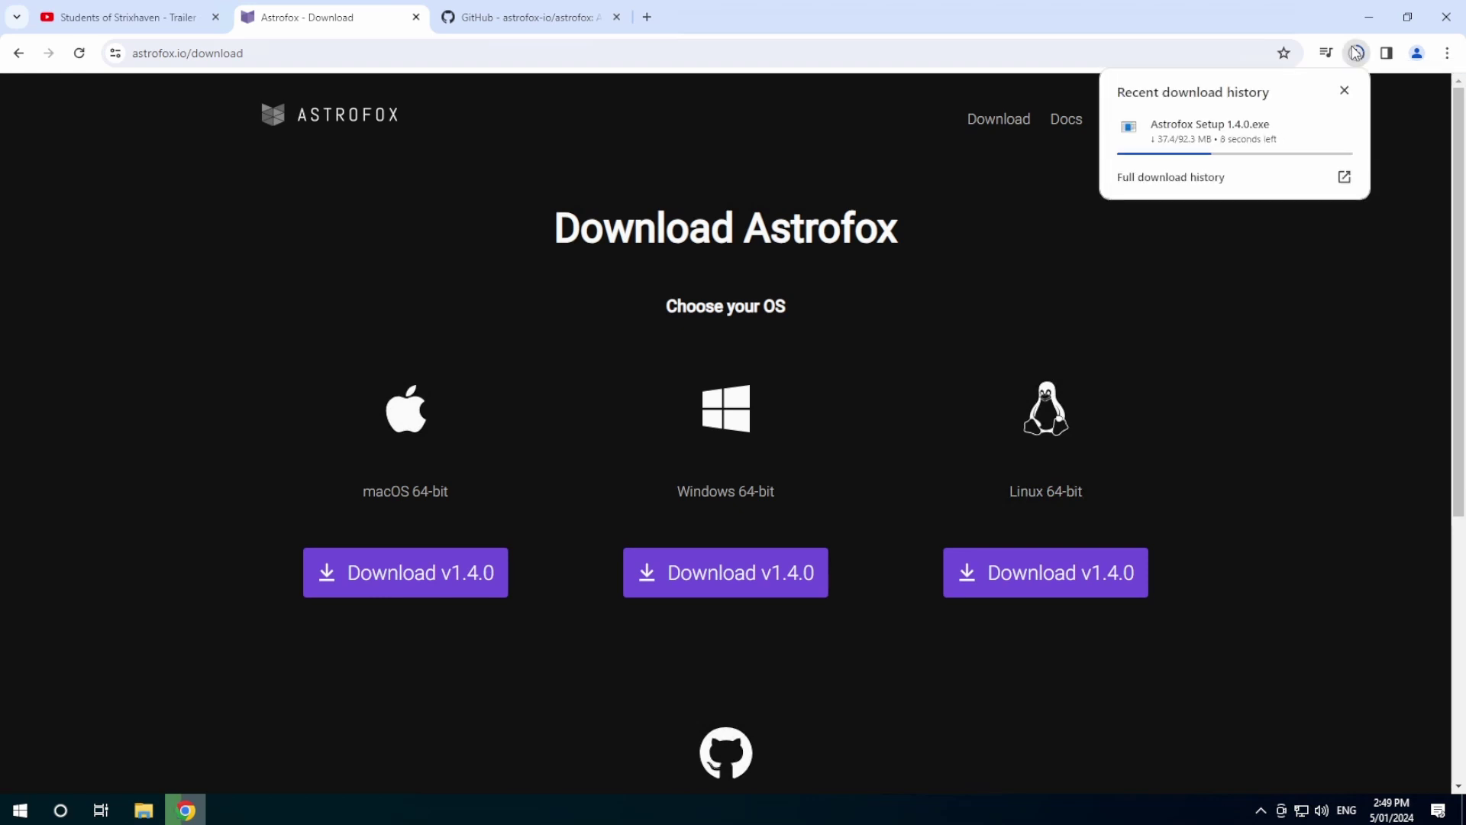
pyautogui.moveTo(1215, 149)
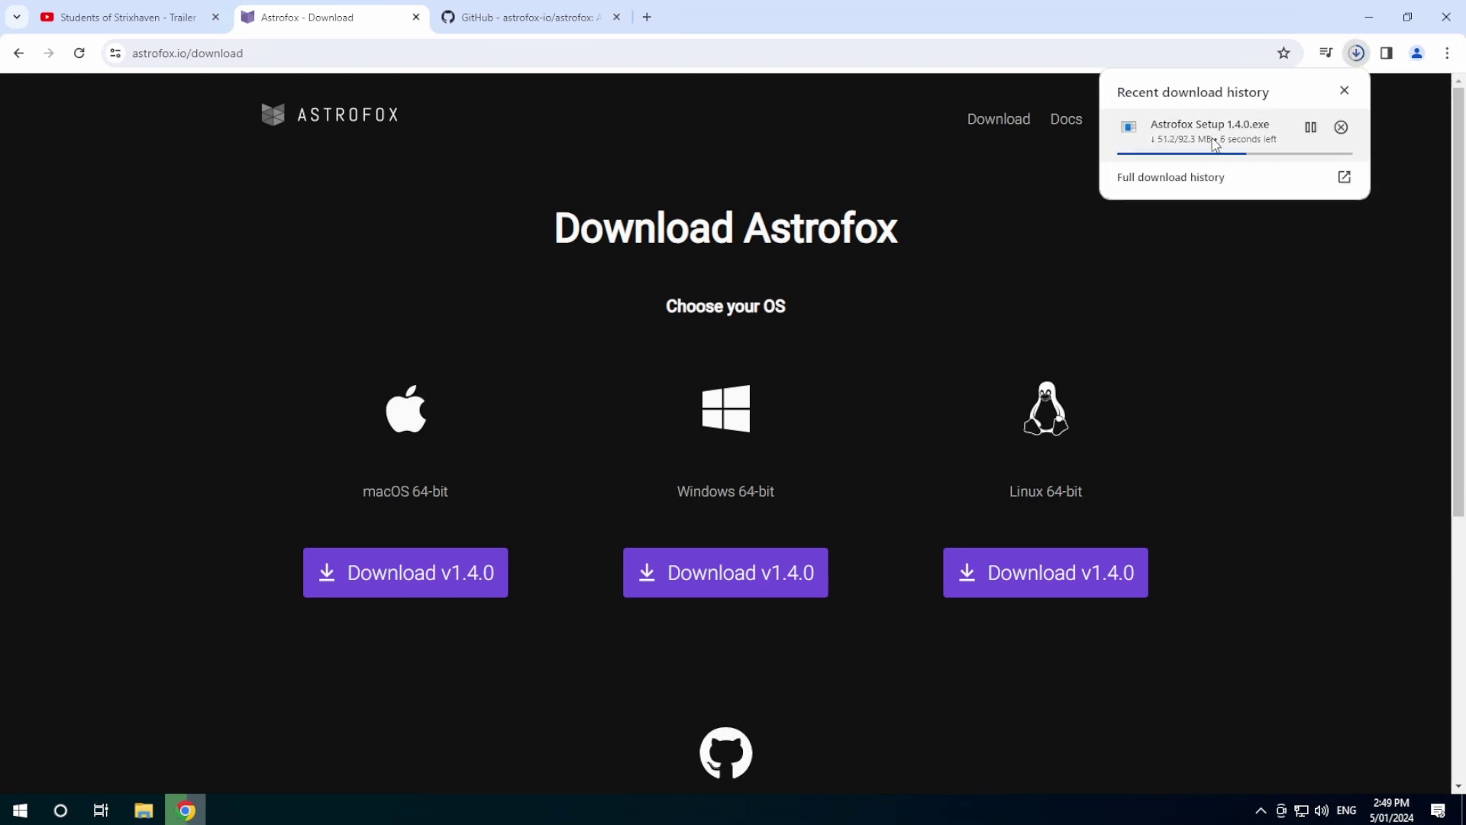
pyautogui.click(1112, 291)
pyautogui.scroll(-3, 856, 204)
pyautogui.scroll(-1, 857, 197)
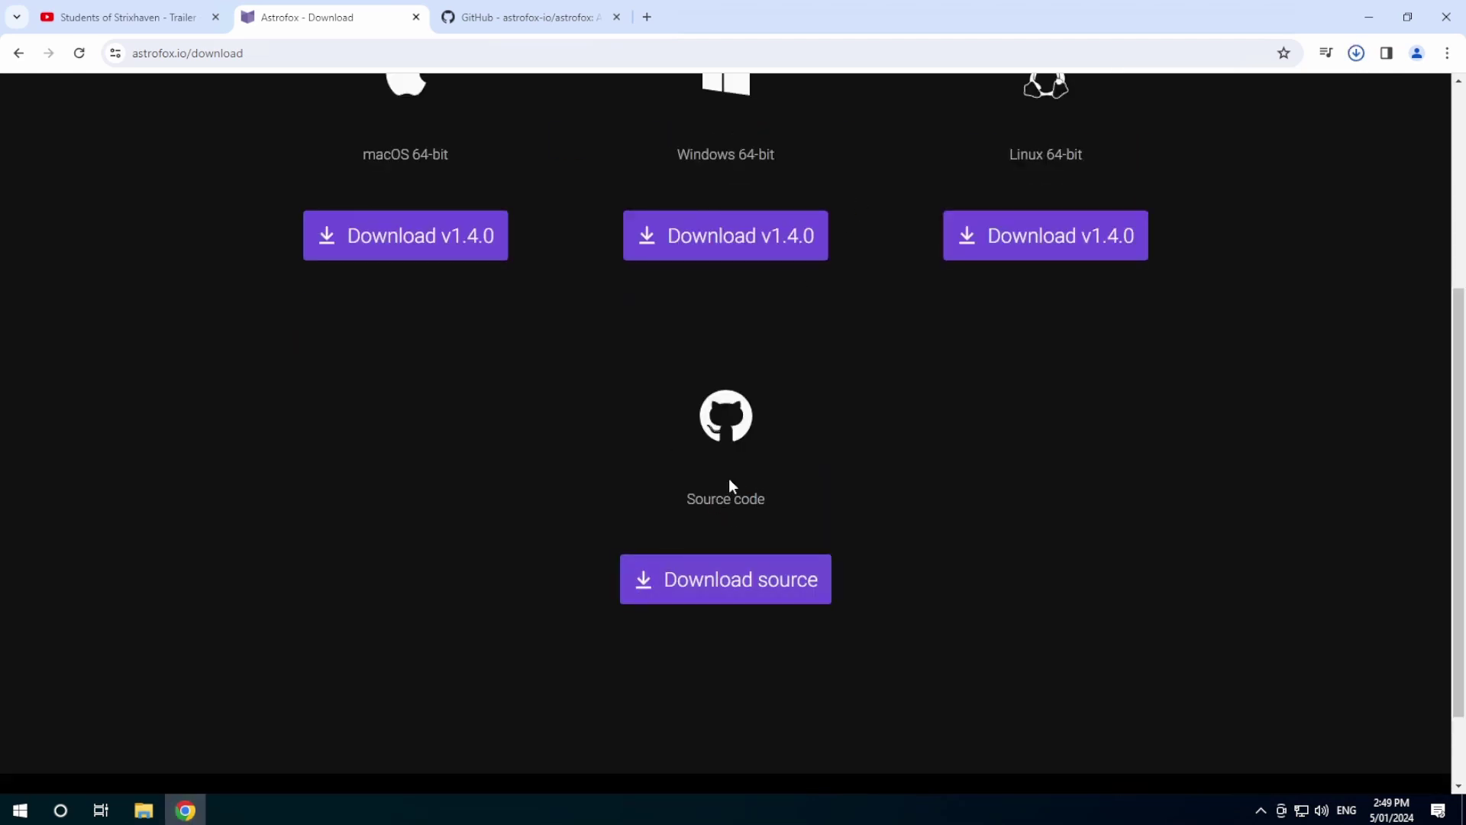
# Open the astrofox-io/astrofox GitHub repository and browse it down to the v1.4.0 release.
pyautogui.click(734, 594)
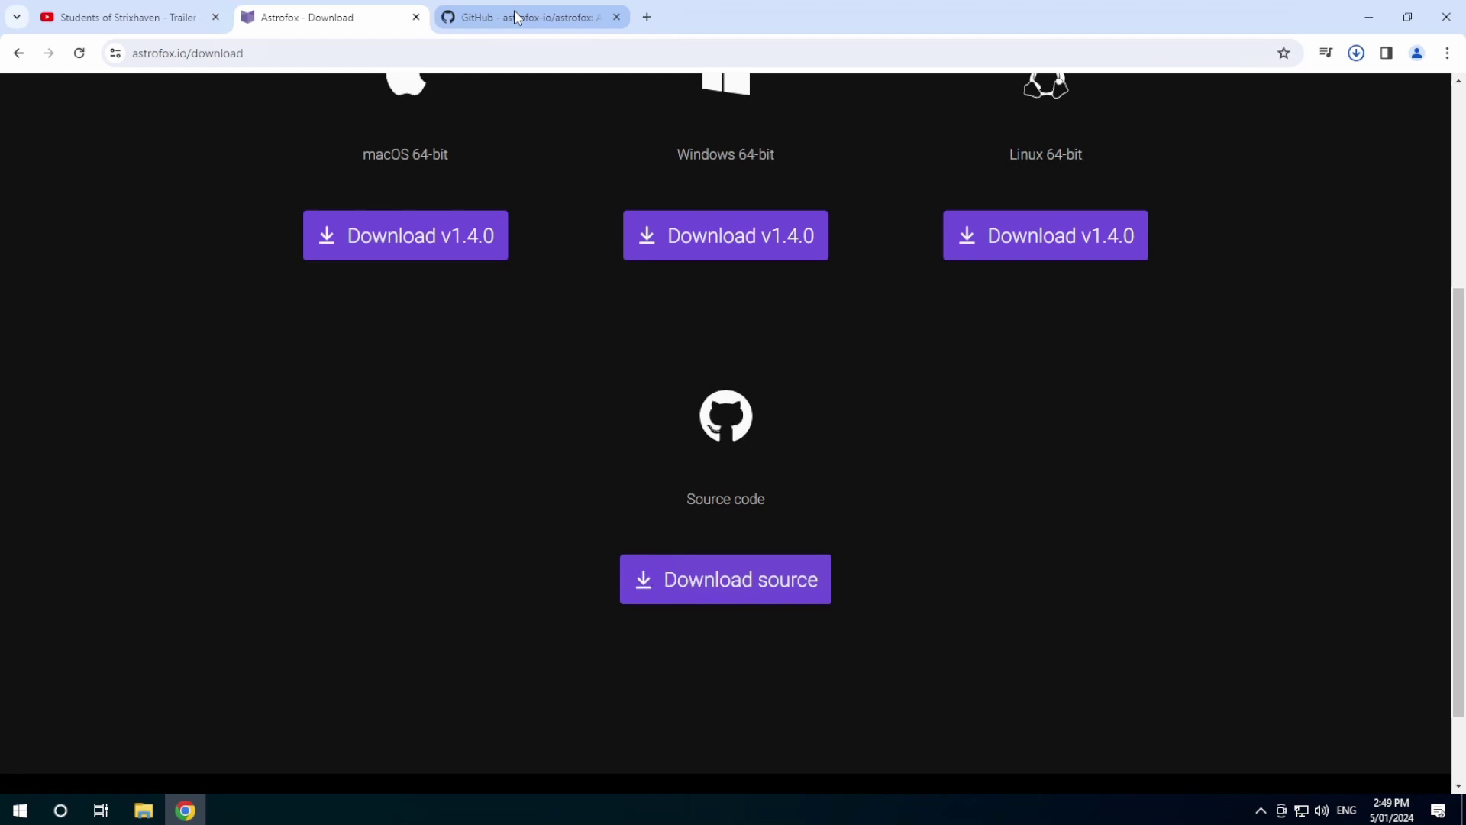
pyautogui.scroll(-1, 533, 261)
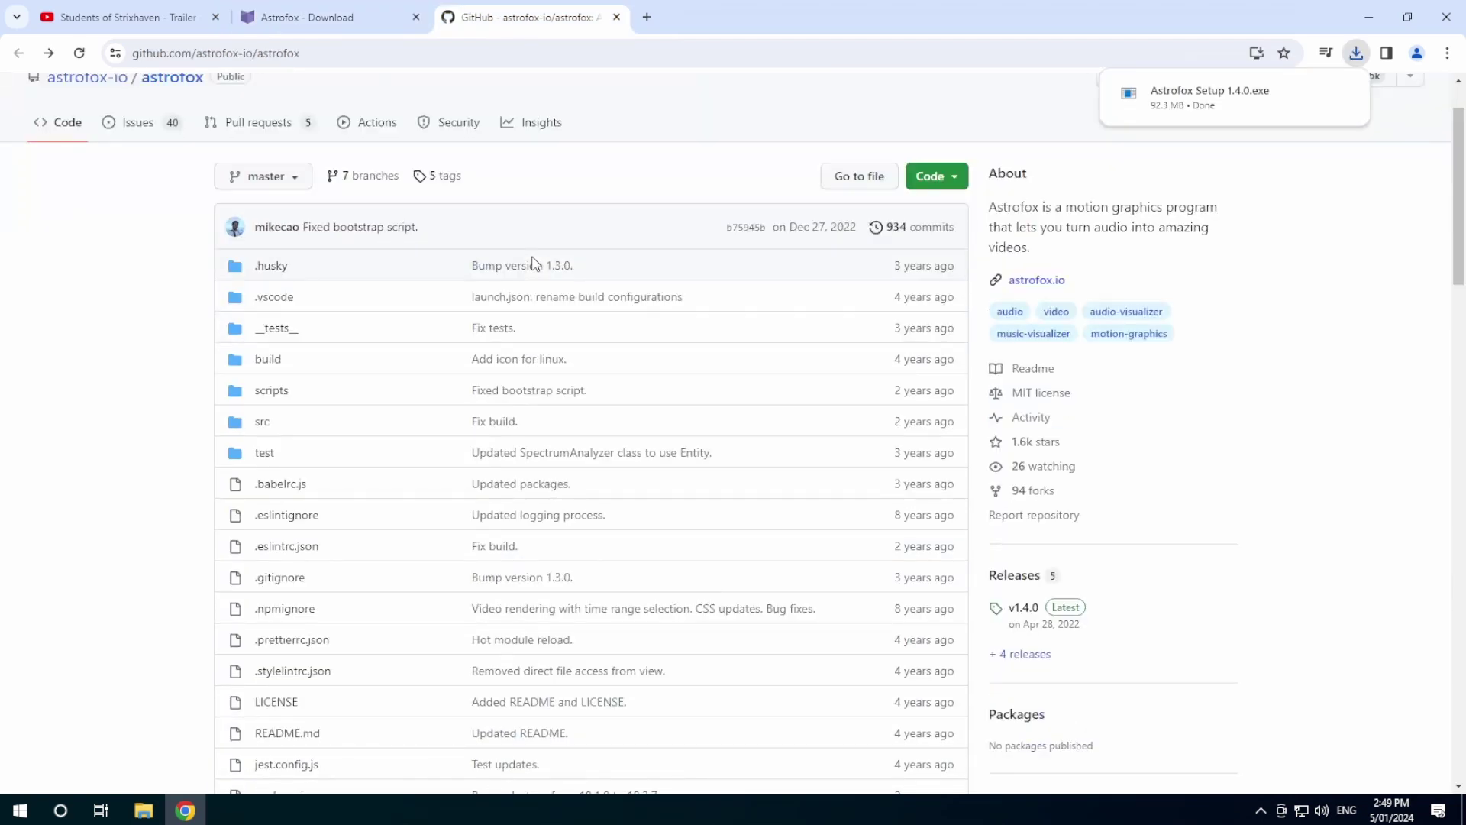
pyautogui.scroll(-1, 603, 207)
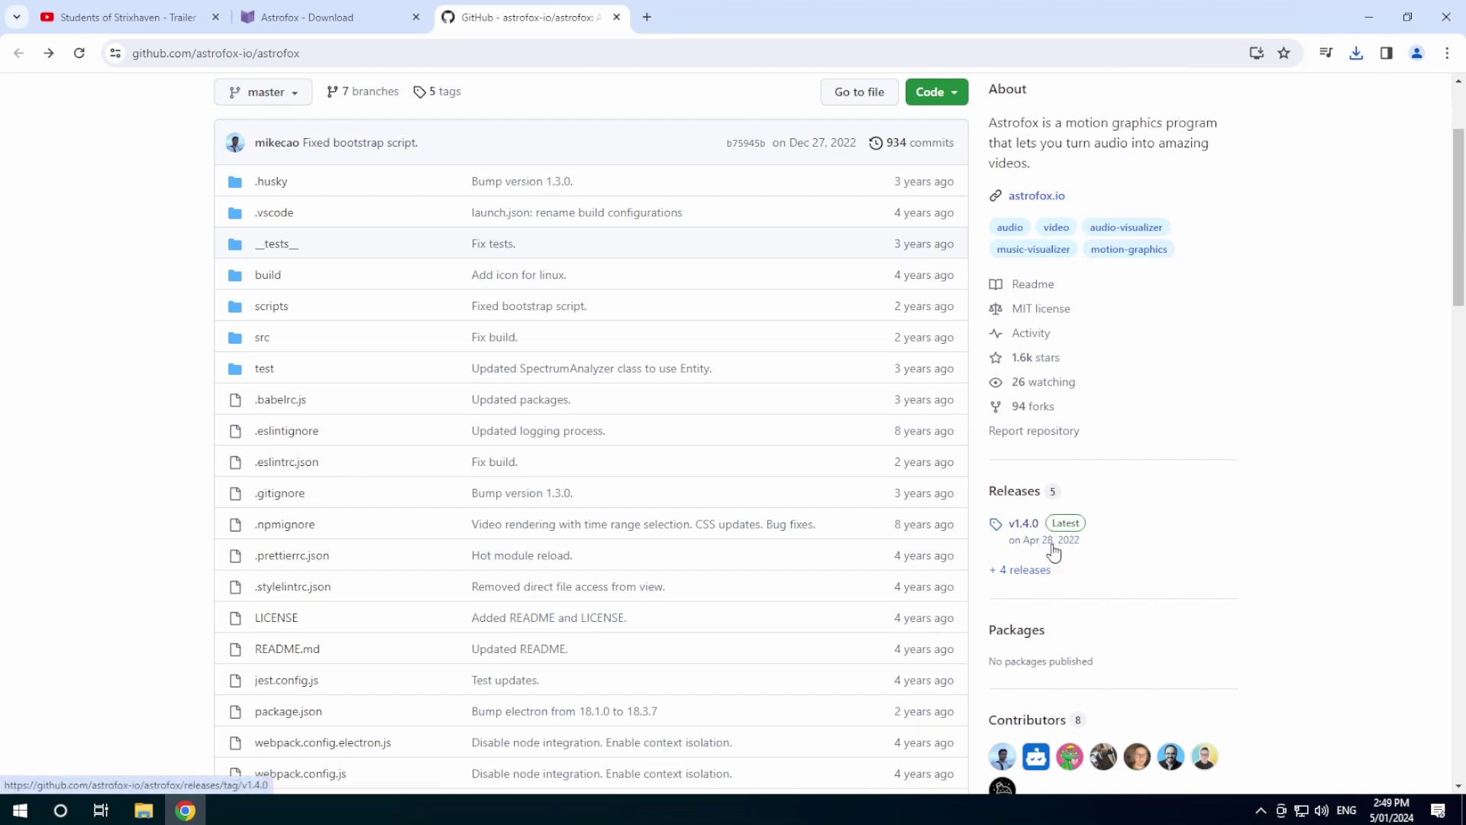
pyautogui.moveTo(1055, 547)
pyautogui.scroll(2, 683, 405)
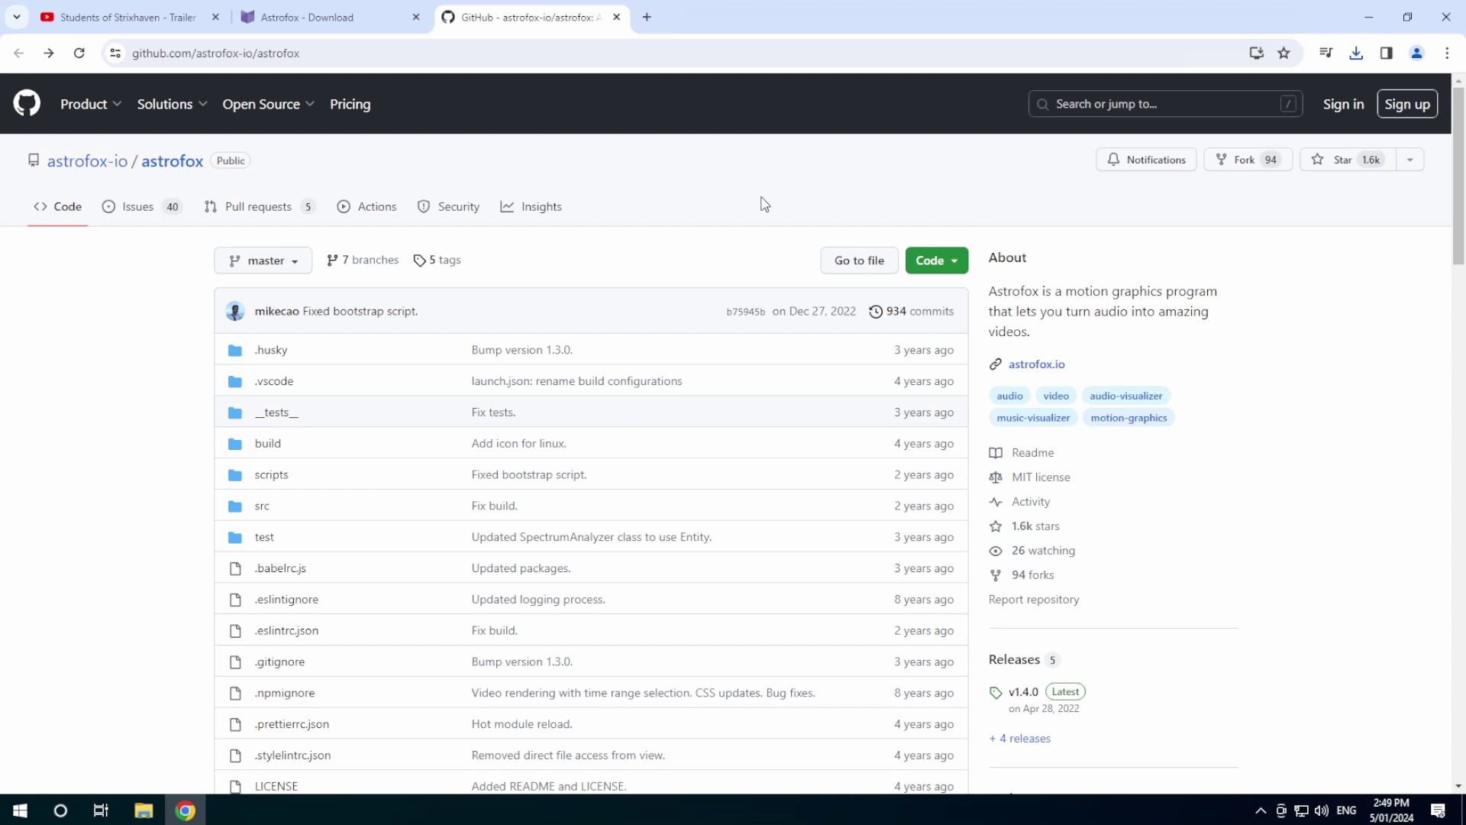
# Return to the download page and launch the downloaded Astrofox Setup 1.4.0.exe from Chrome's downloads.
pyautogui.click(317, 19)
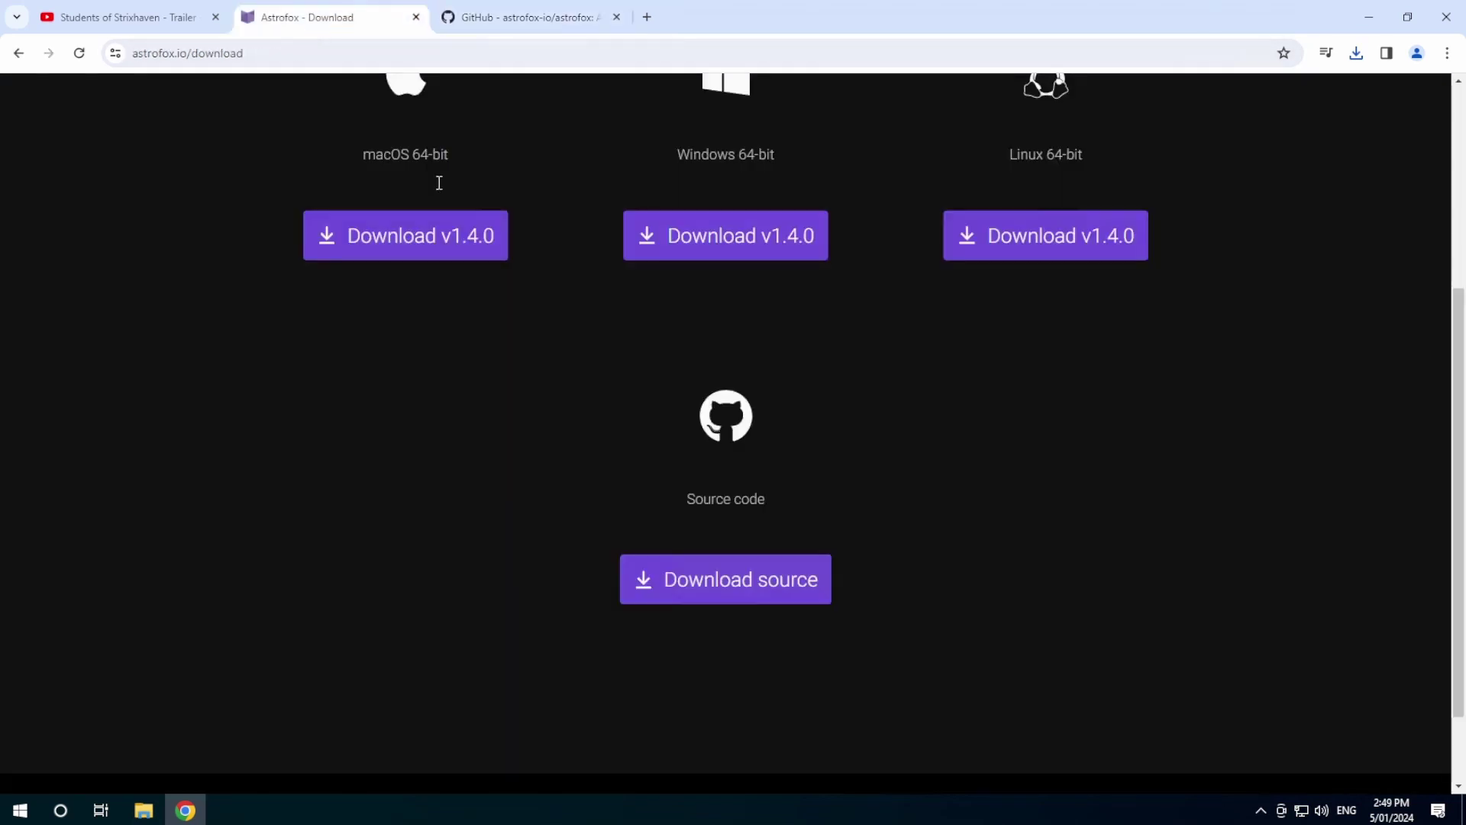
pyautogui.scroll(4, 574, 330)
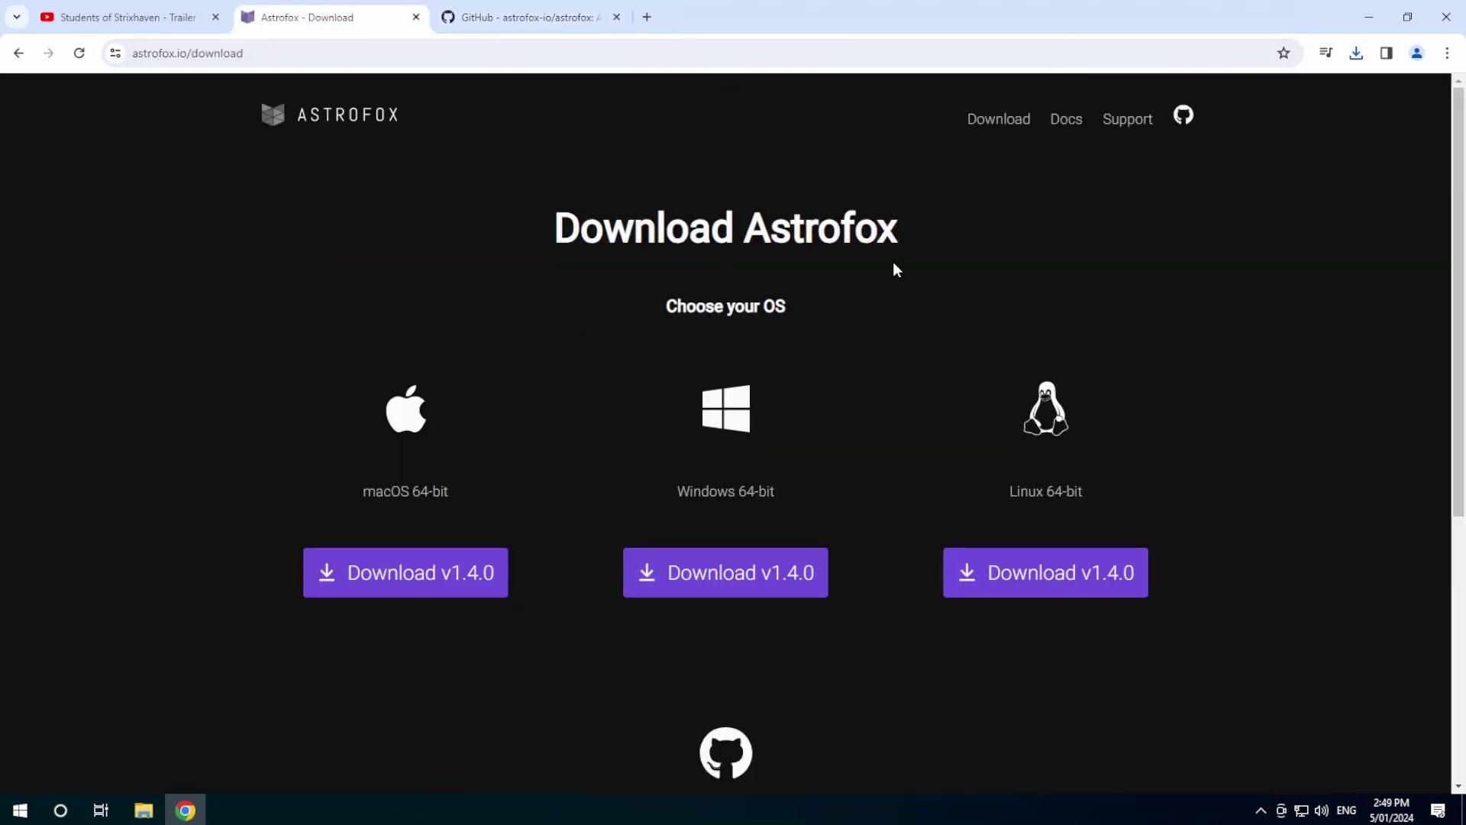
pyautogui.click(1356, 52)
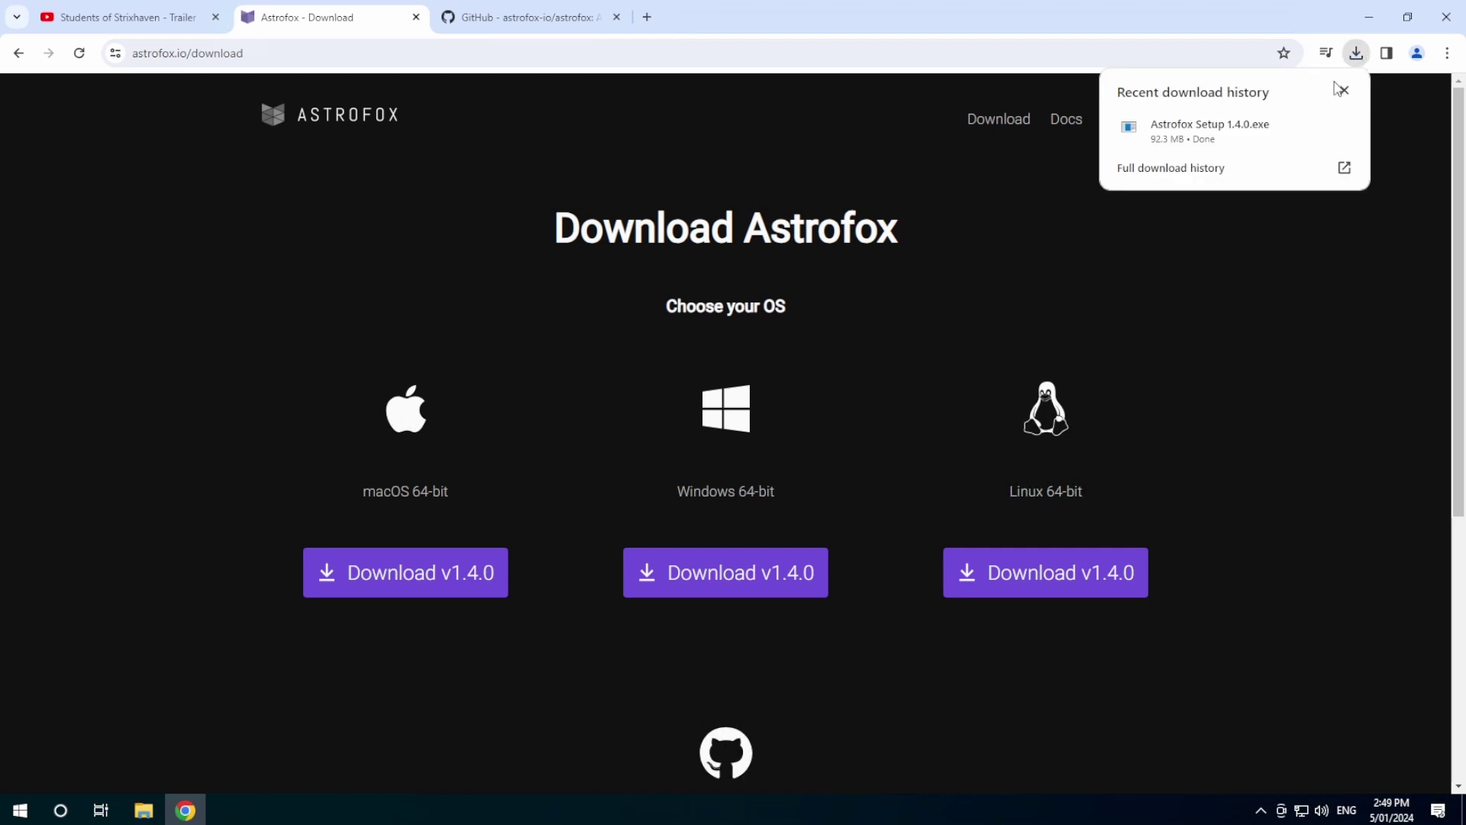
pyautogui.click(1225, 131)
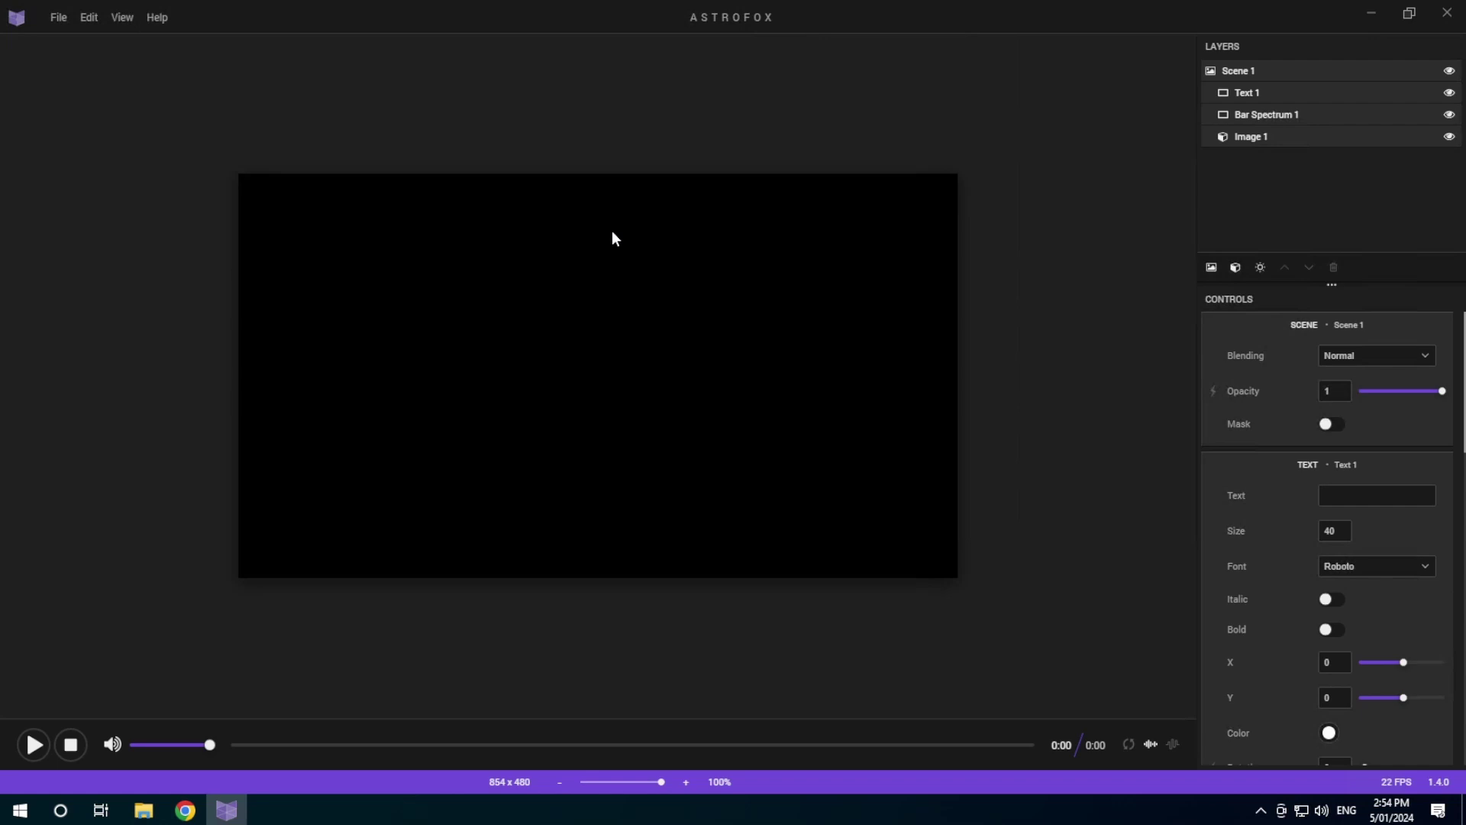
# Scroll through the Text 1, Bar Spectrum 1 and Image 1 controls, then back to the top.
pyautogui.scroll(-5, 1363, 384)
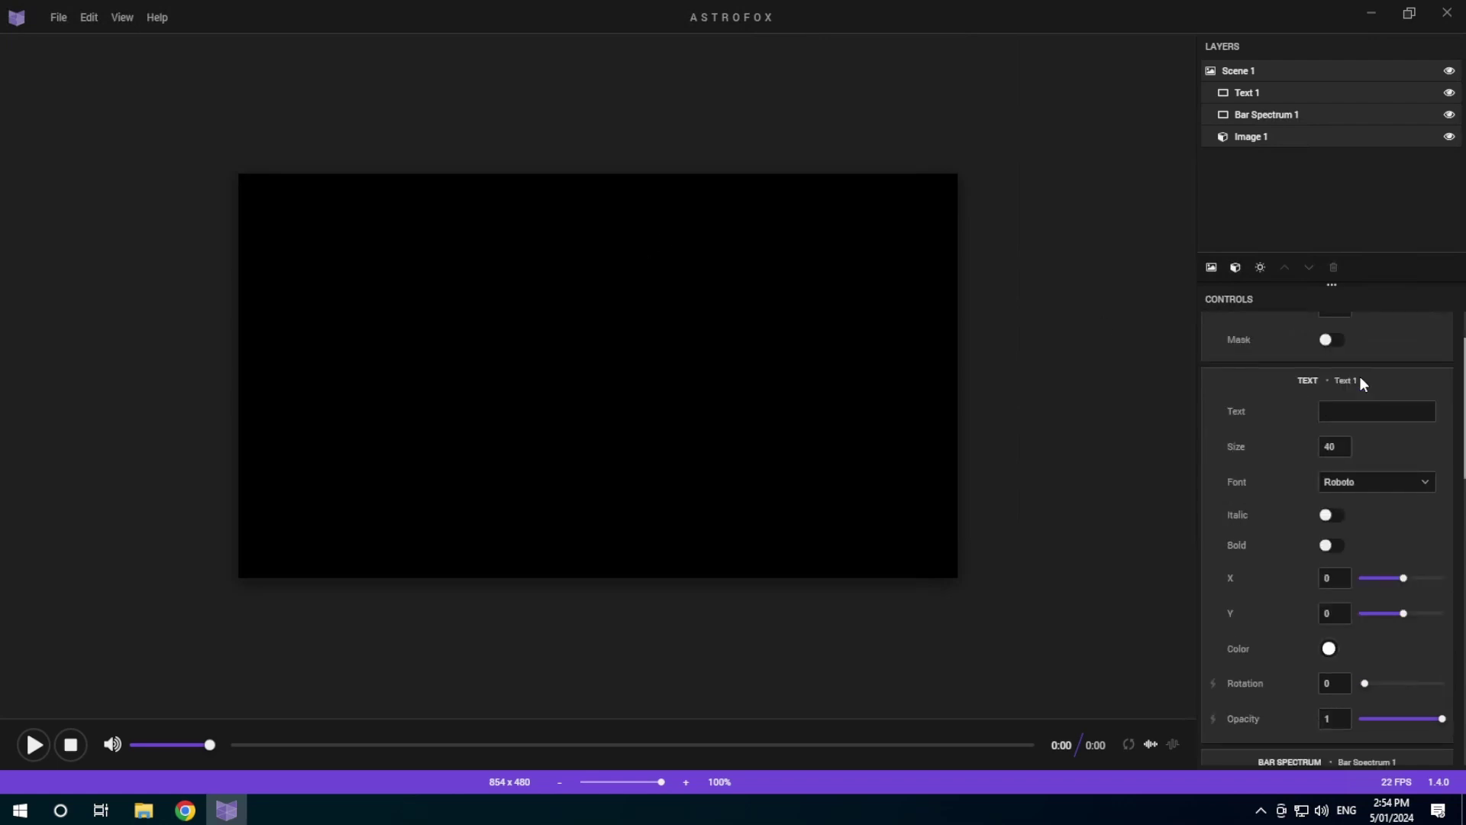
pyautogui.scroll(-4, 1361, 377)
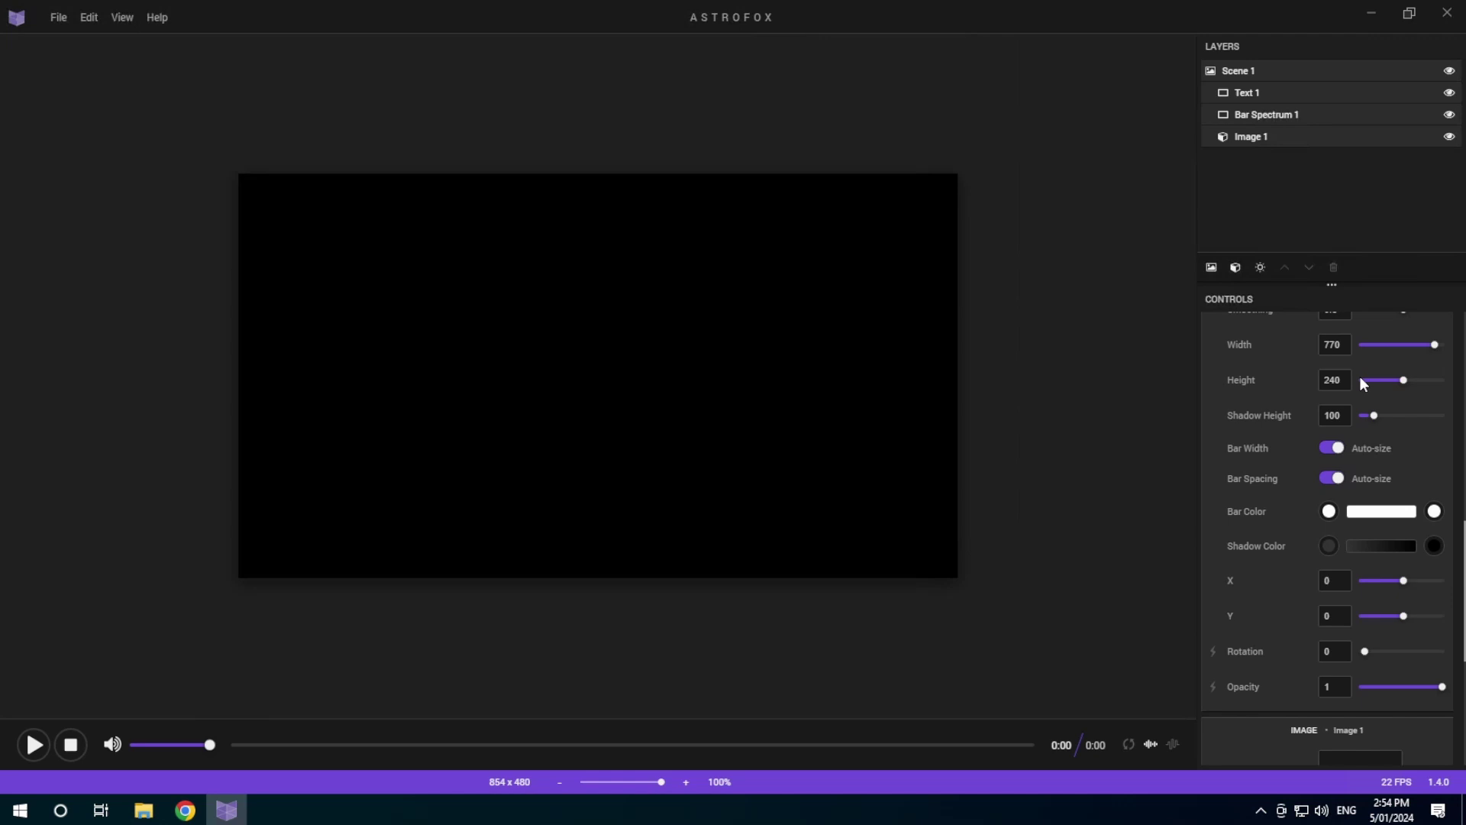
pyautogui.scroll(9, 1362, 380)
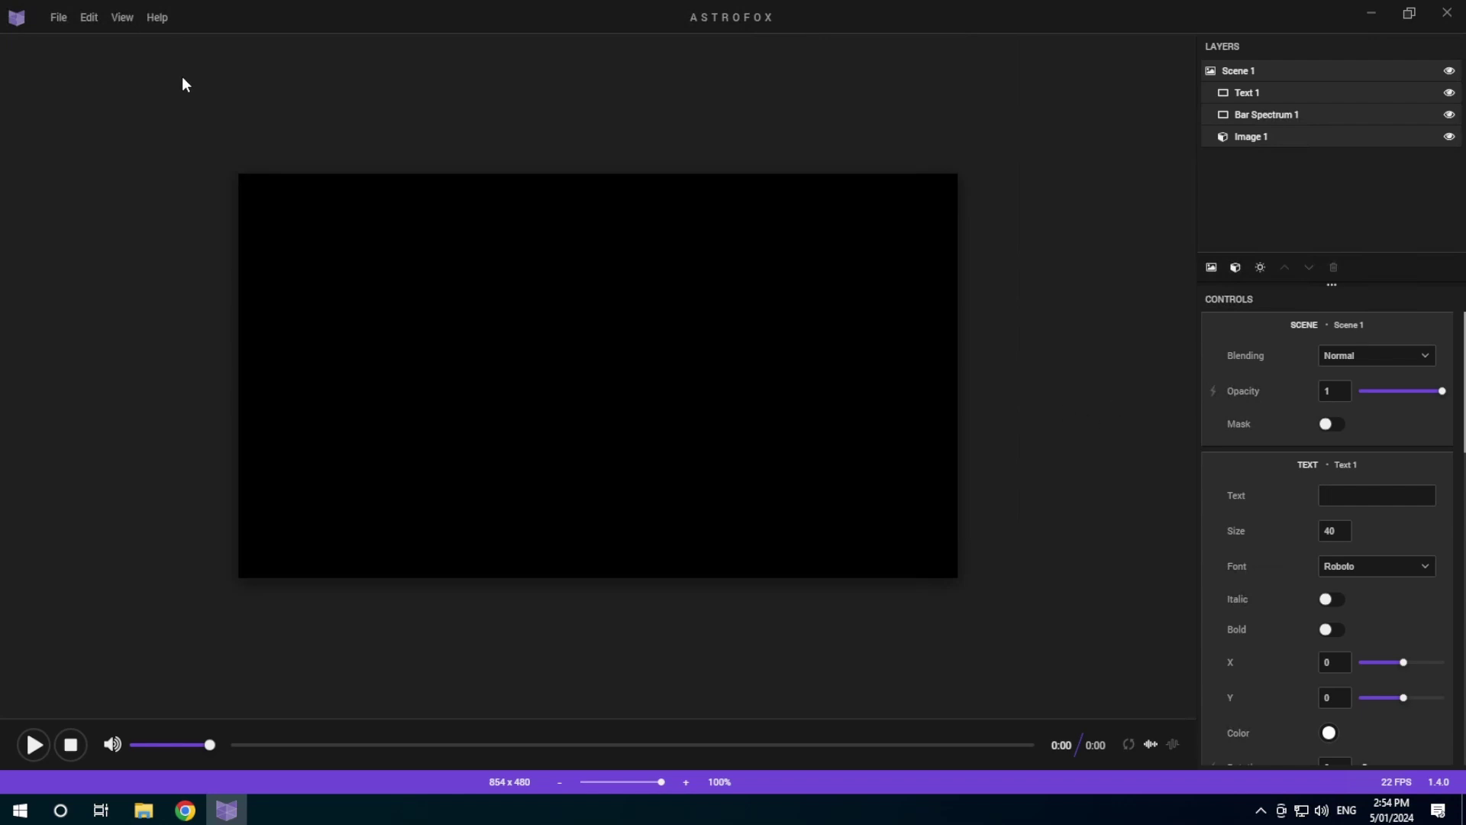
# Open project.afx from C:\Astrofox with File > Open project.
pyautogui.click(54, 23)
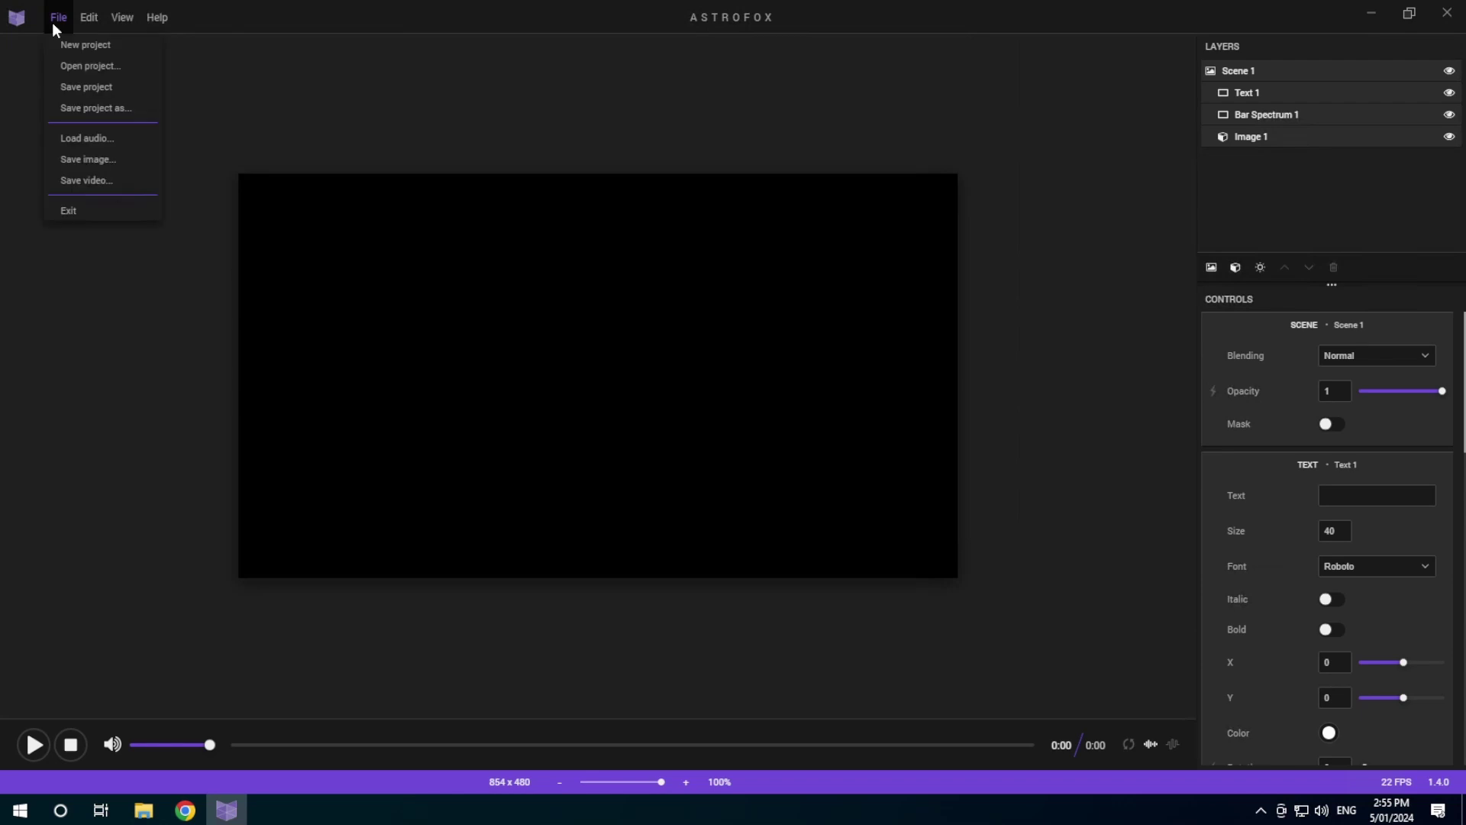
pyautogui.click(91, 67)
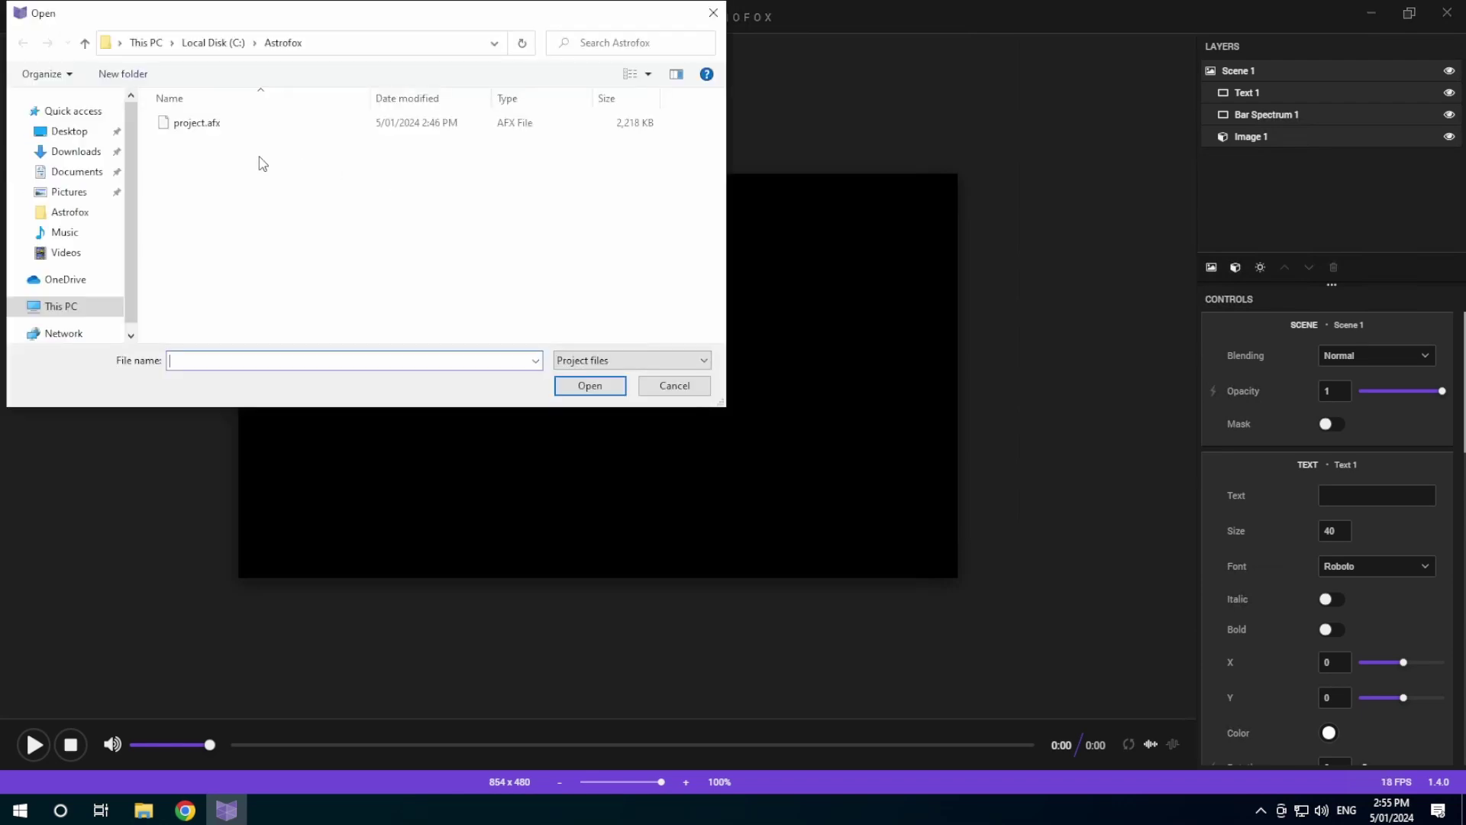
pyautogui.click(412, 42)
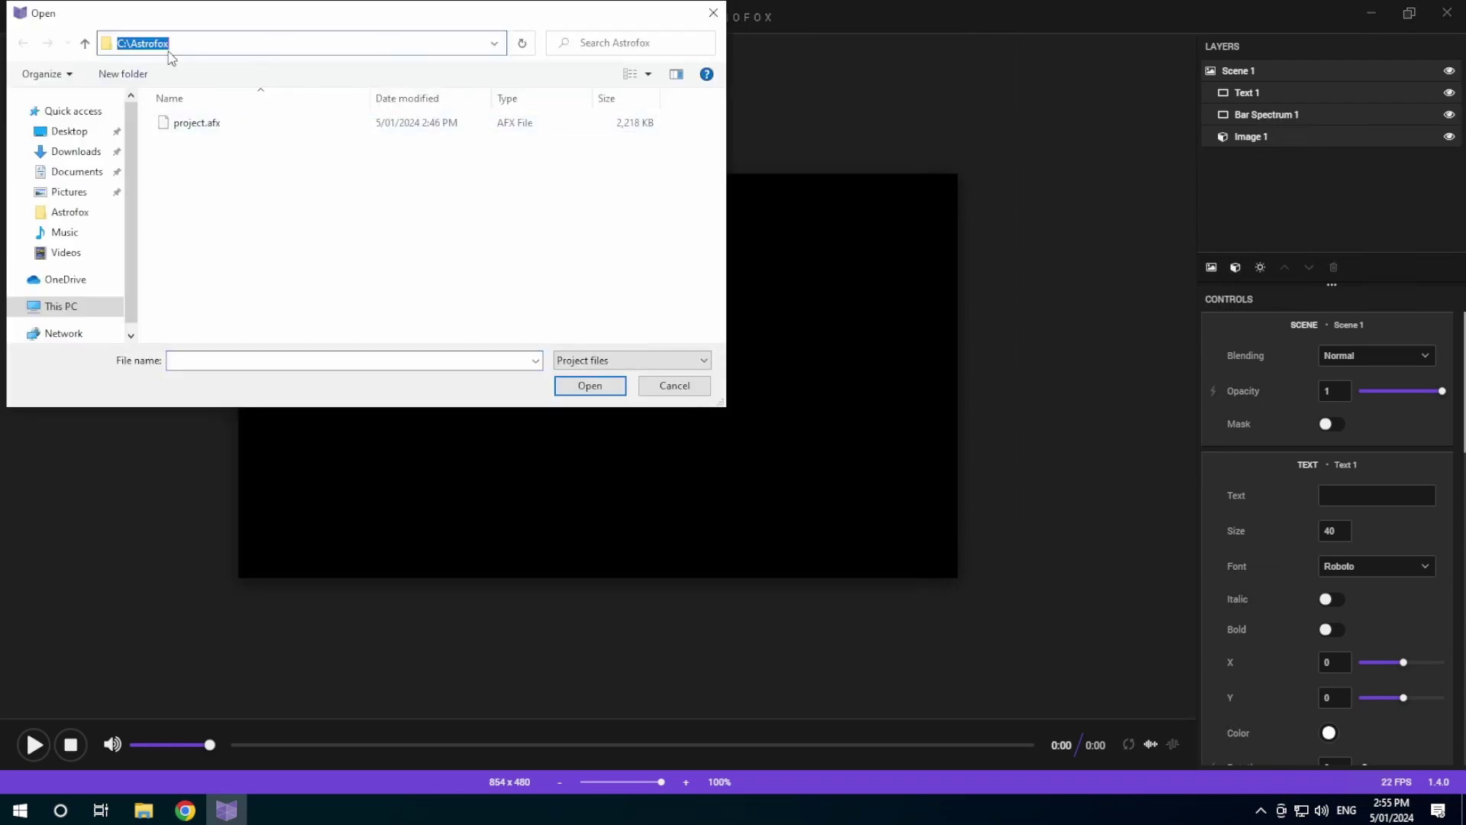
pyautogui.click(238, 130)
pyautogui.click(596, 386)
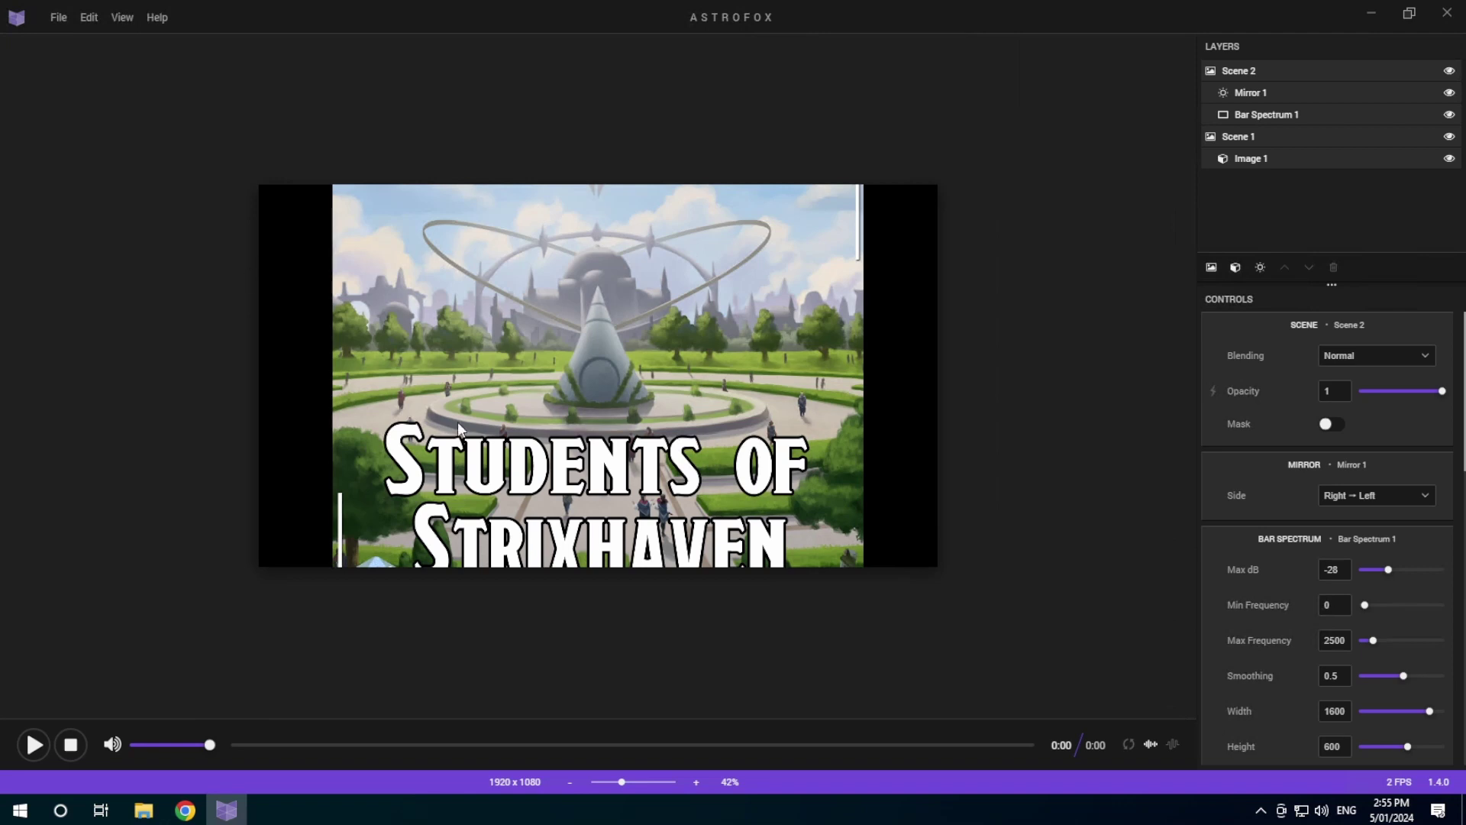
# Preview the podcast-1500x1500 cover image in the Astrofox folder, then return to Astrofox.
pyautogui.click(142, 815)
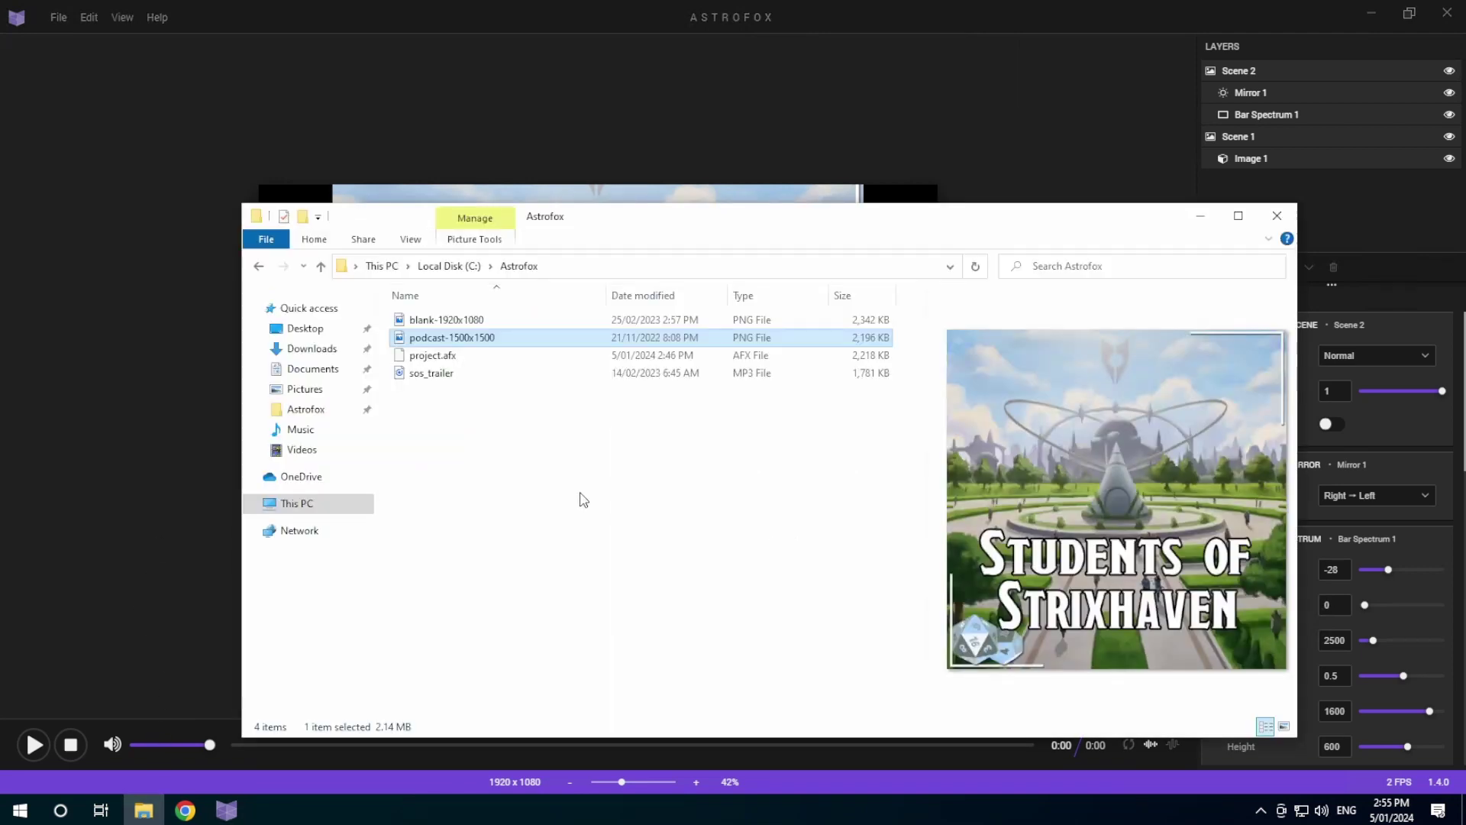
pyautogui.click(517, 373)
pyautogui.click(471, 343)
pyautogui.click(862, 107)
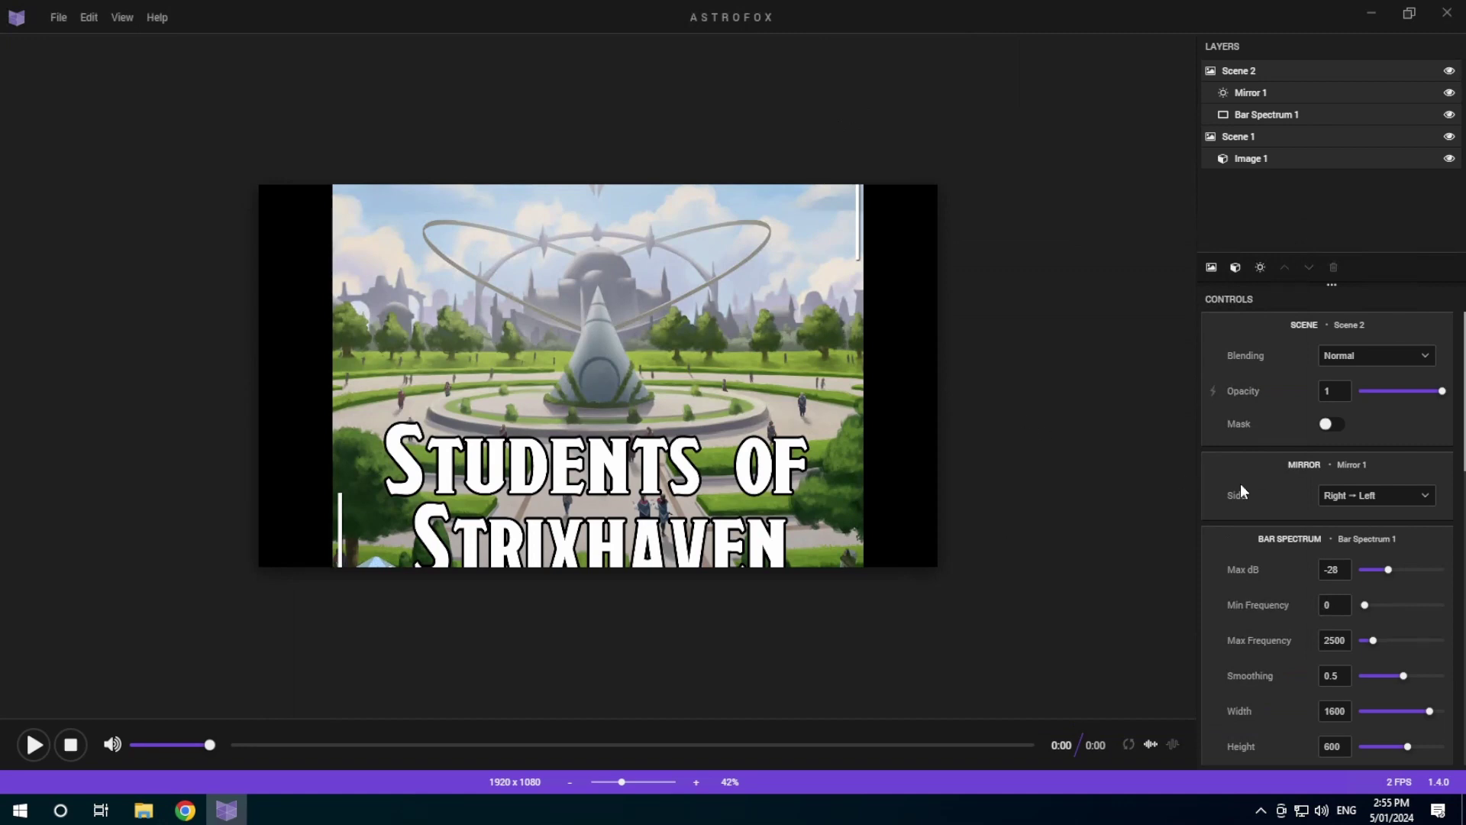
# Set Image 1's width to 1000, correcting a mistyped 1001, so it becomes 1000 x 1000.
pyautogui.scroll(-1, 1418, 359)
pyautogui.scroll(-2, 1265, 426)
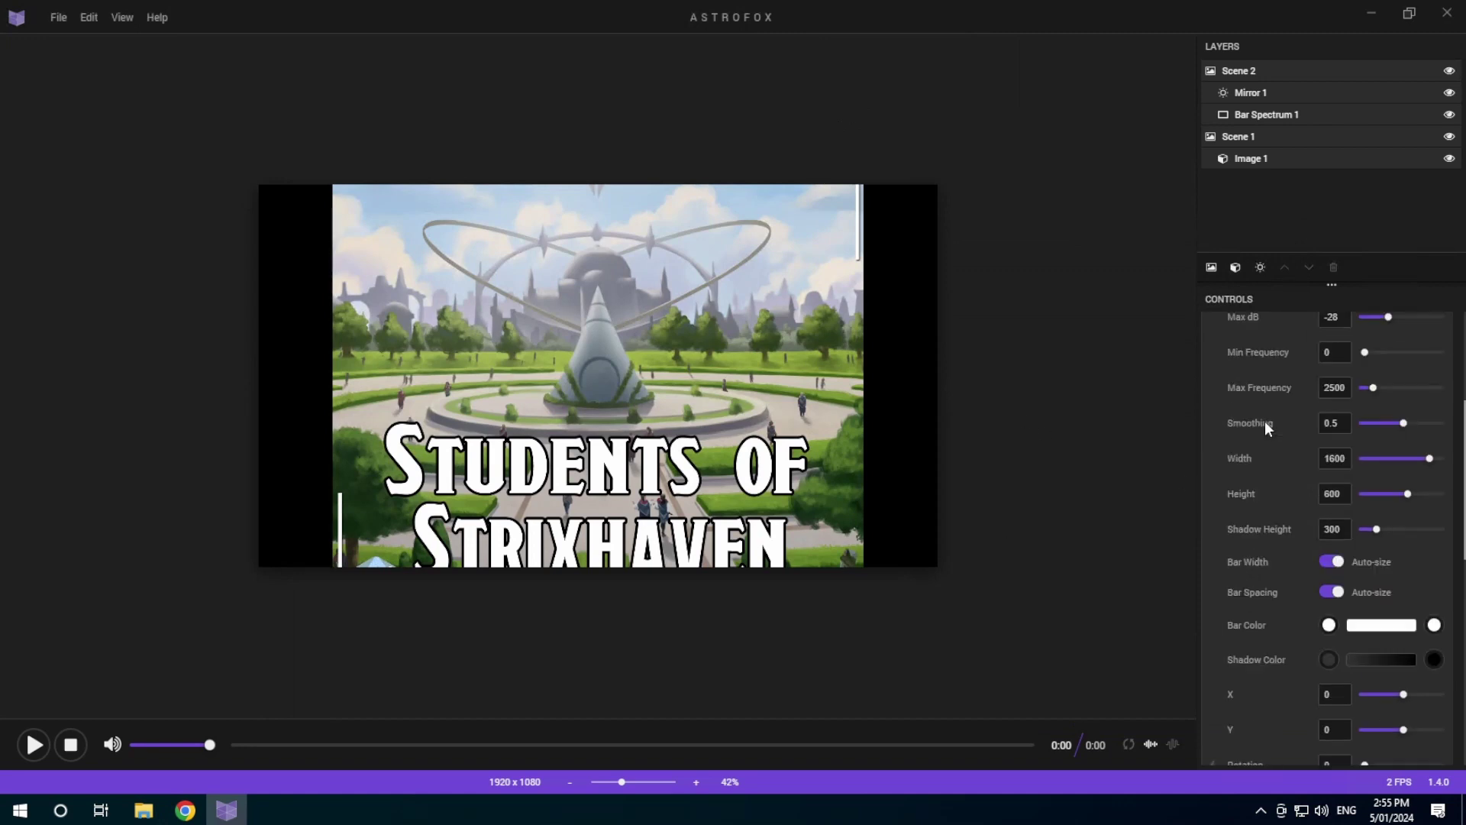
pyautogui.scroll(-5, 1264, 423)
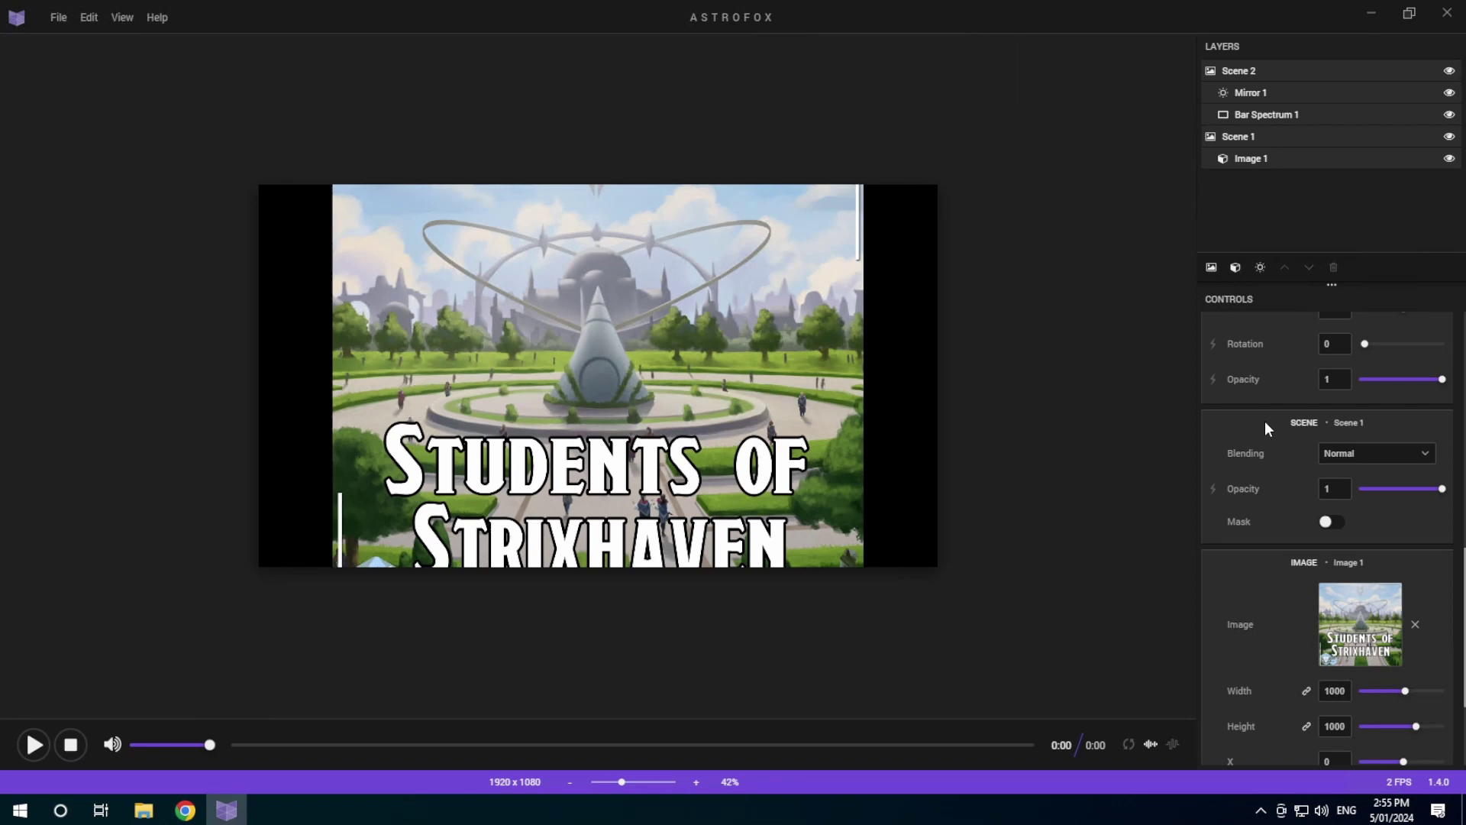
pyautogui.scroll(-1, 1264, 420)
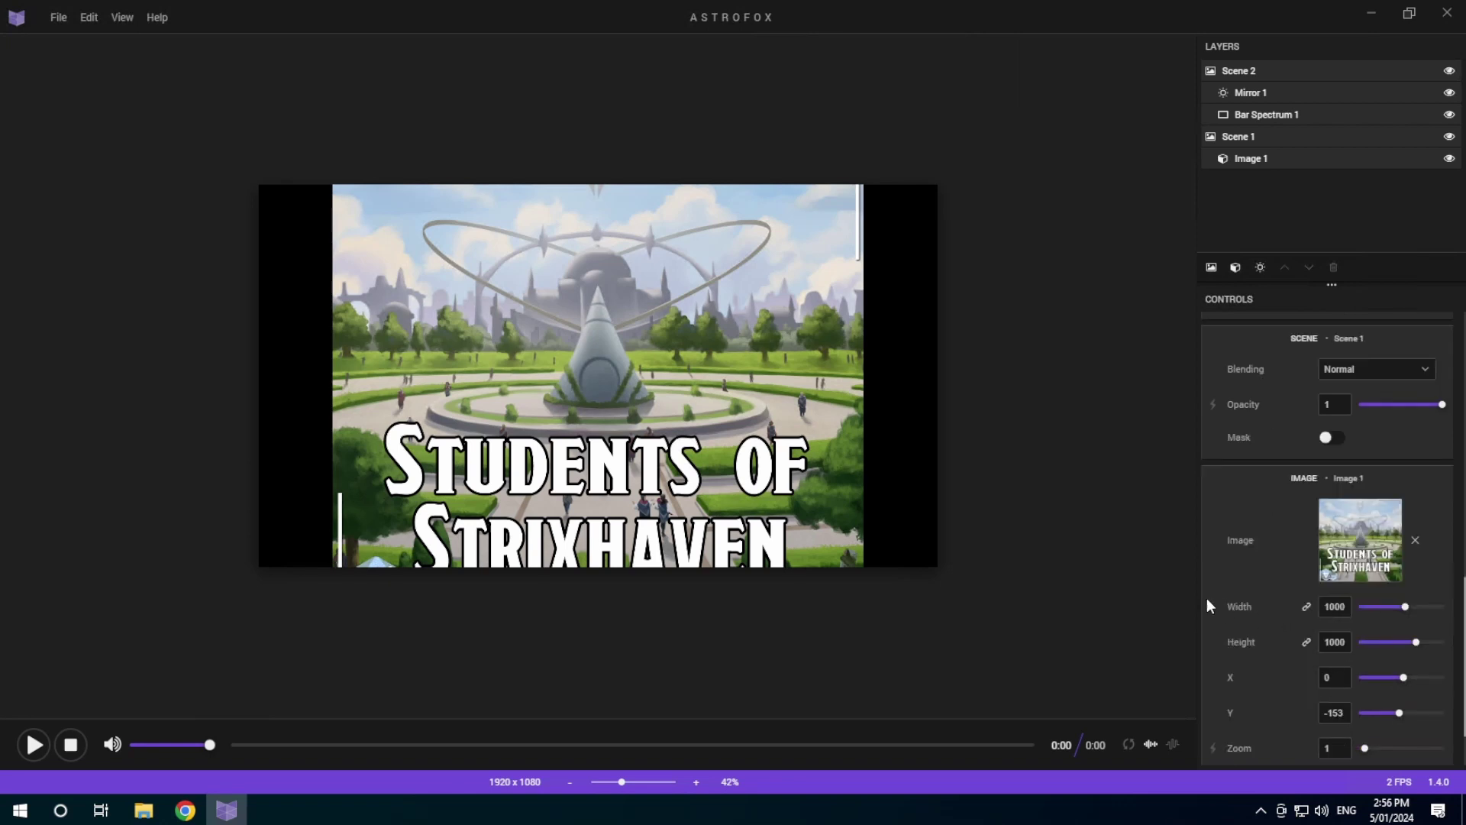
pyautogui.click(1337, 606)
pyautogui.write('100')
pyautogui.write('0')
pyautogui.write('1')
pyautogui.press('Return')
pyautogui.doubleClick(1337, 606)
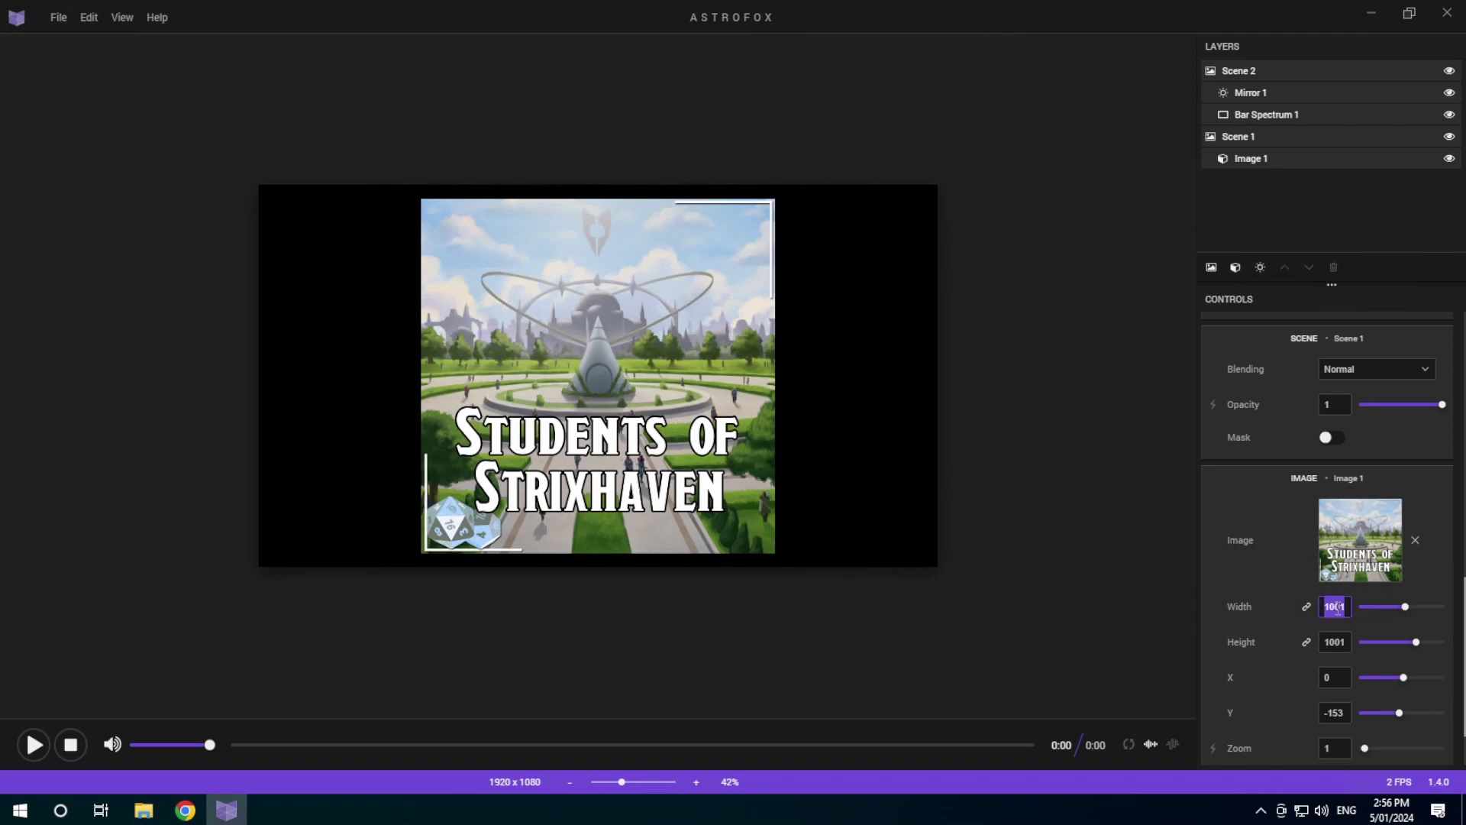
pyautogui.write('1000')
pyautogui.press('Return')
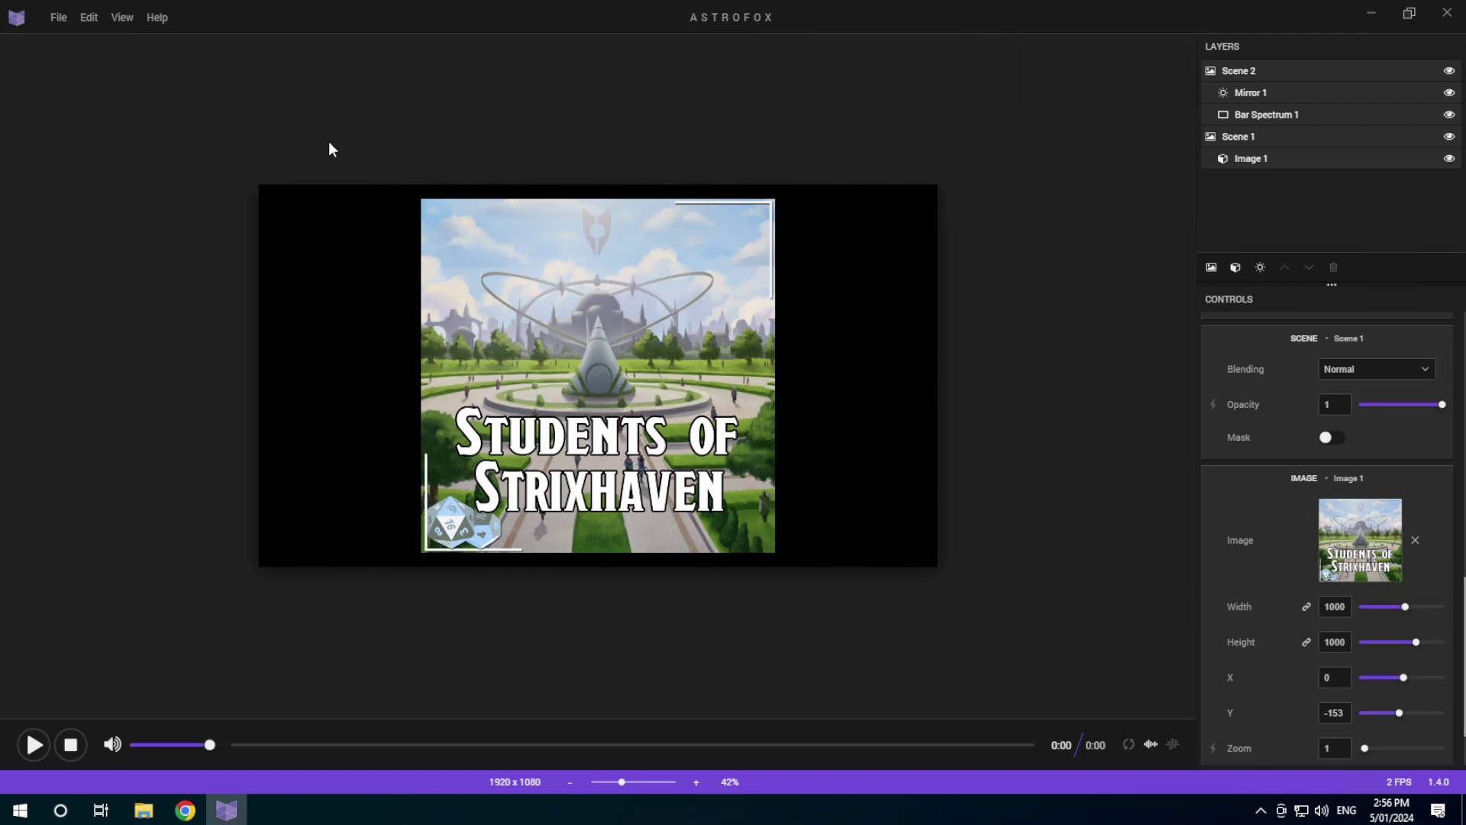
# Load the sos_trailer audio track into the project via File > Load audio.
pyautogui.click(60, 17)
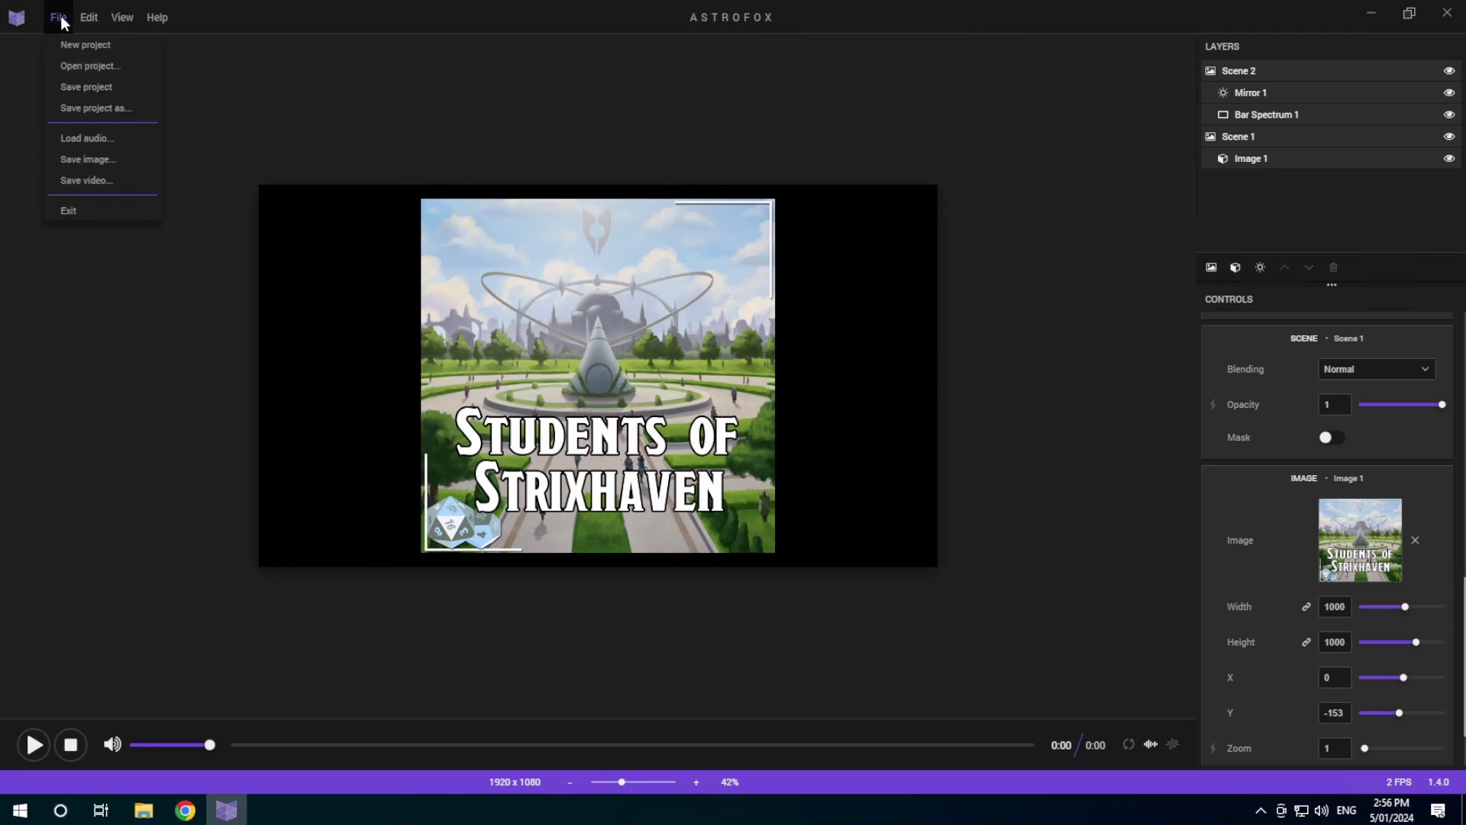
pyautogui.click(91, 138)
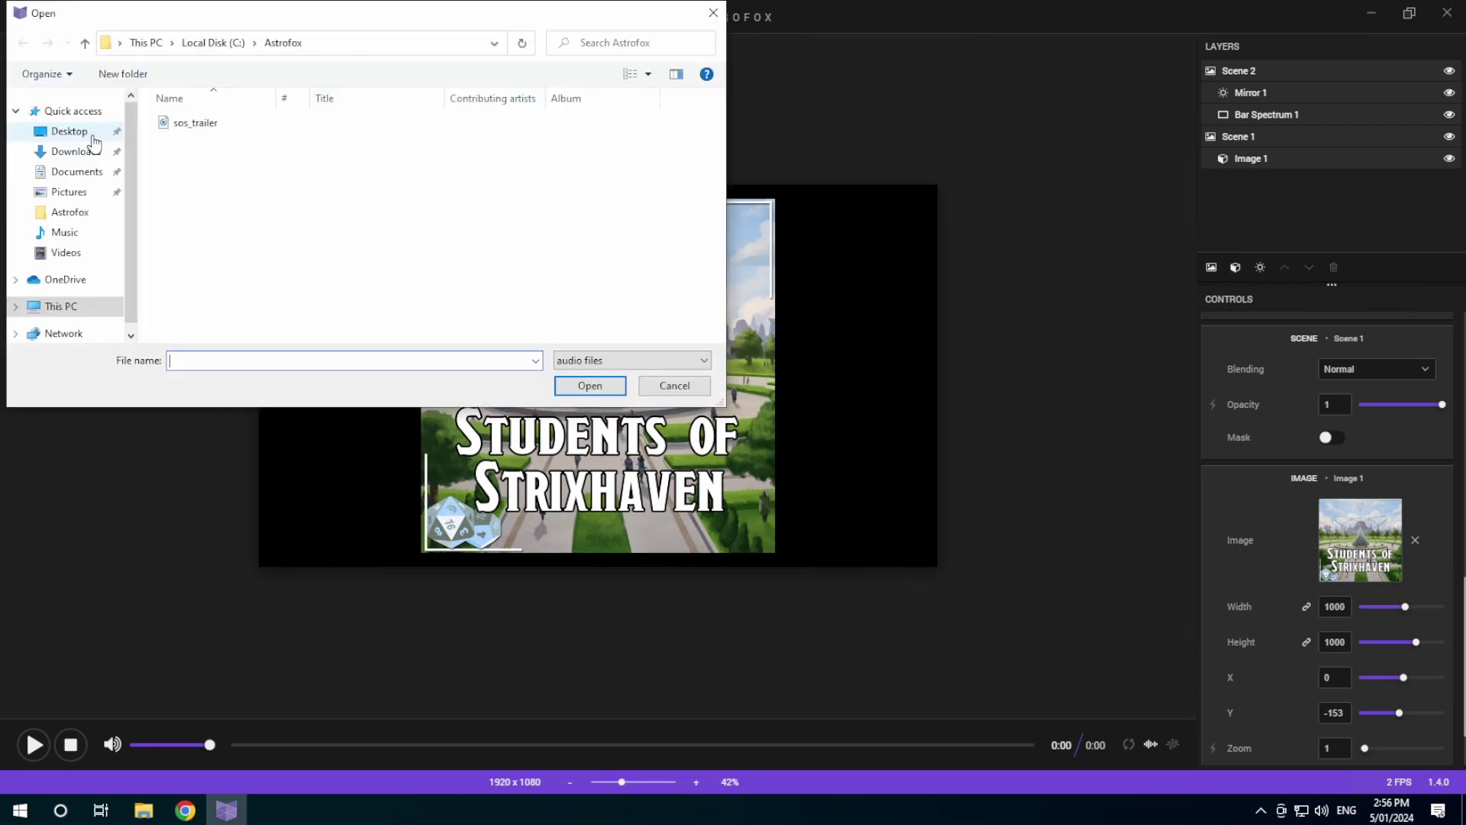
pyautogui.click(198, 128)
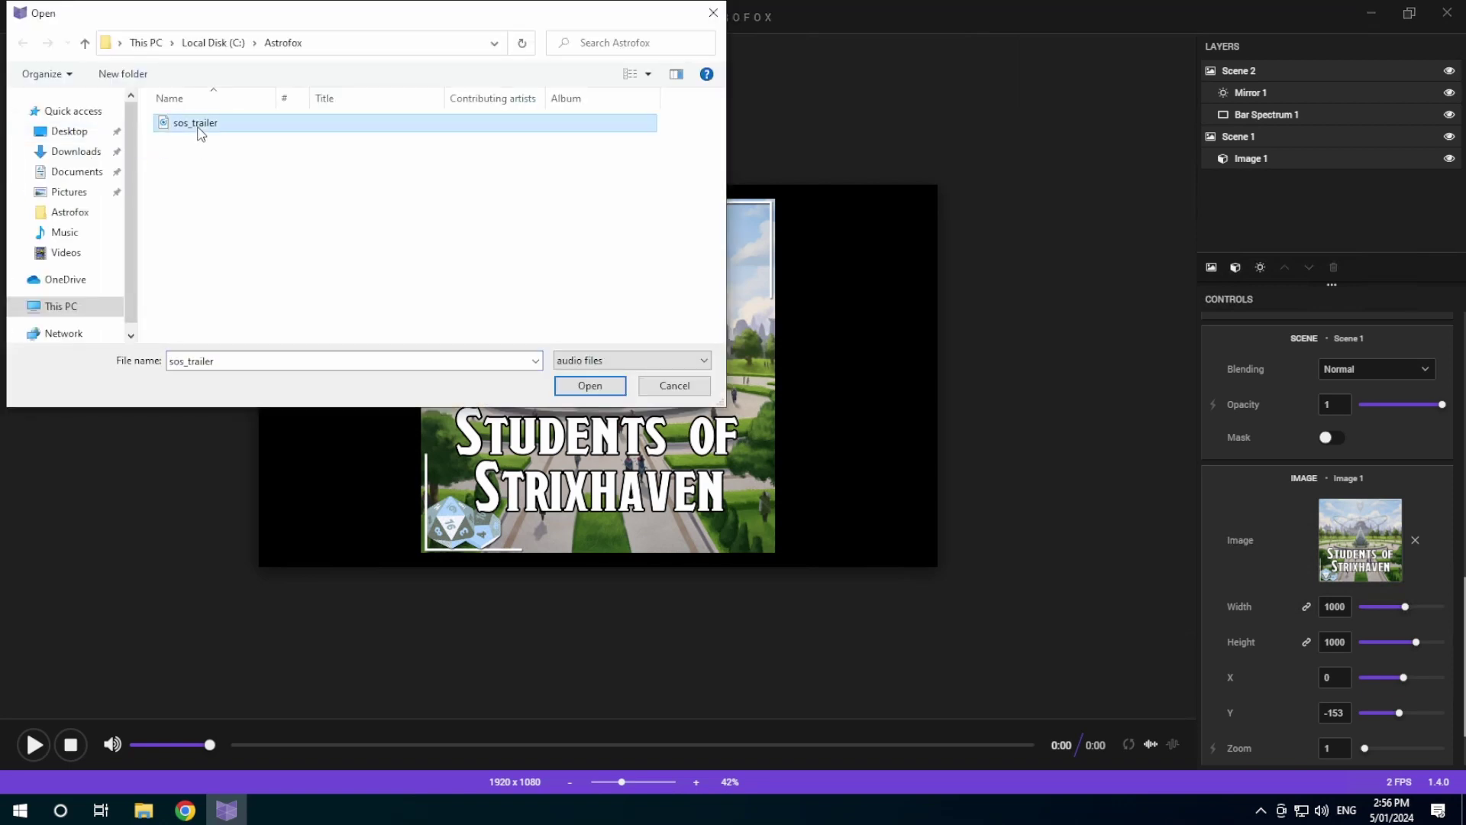
pyautogui.click(348, 46)
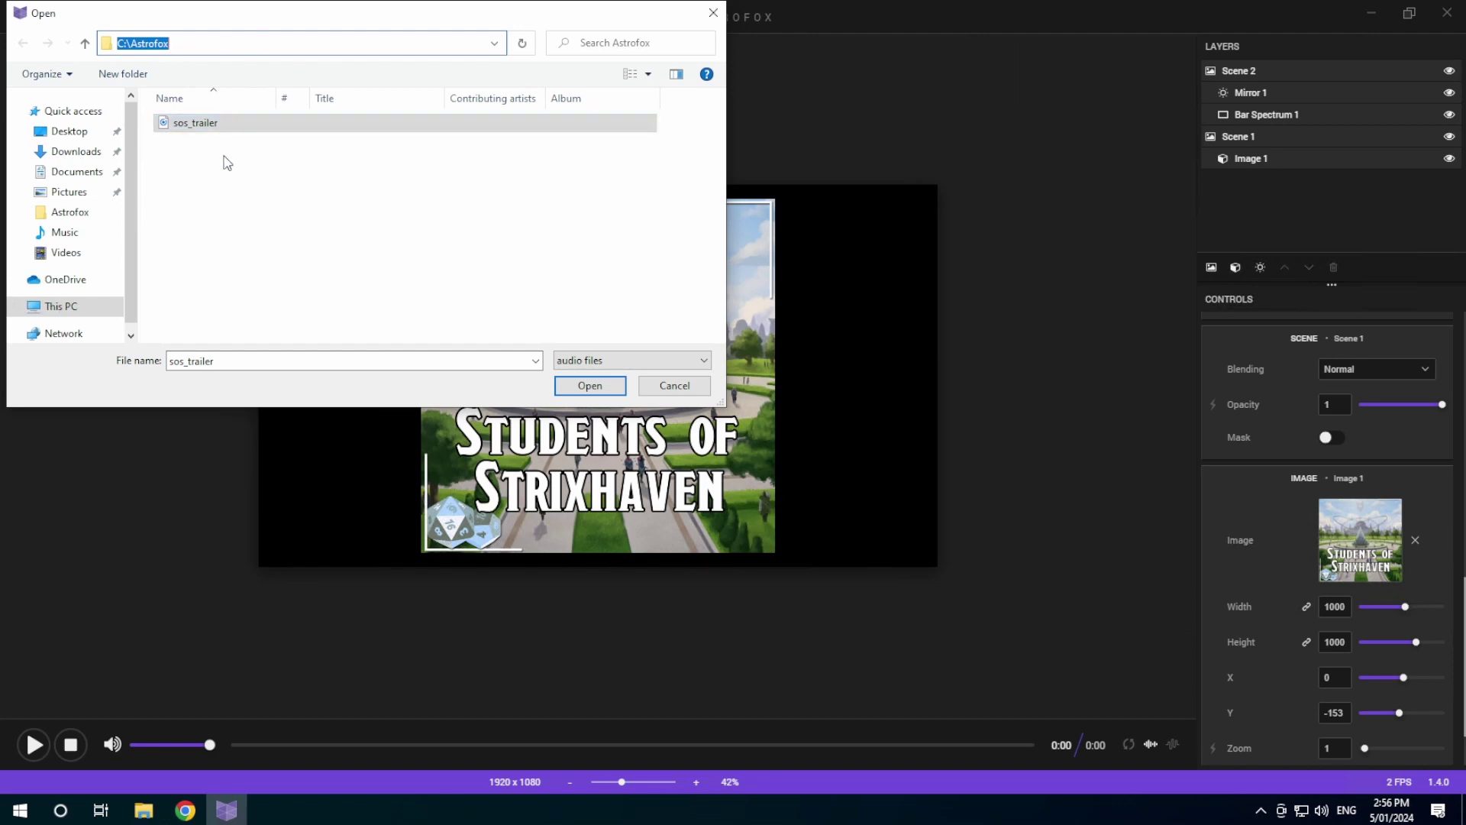
pyautogui.click(191, 127)
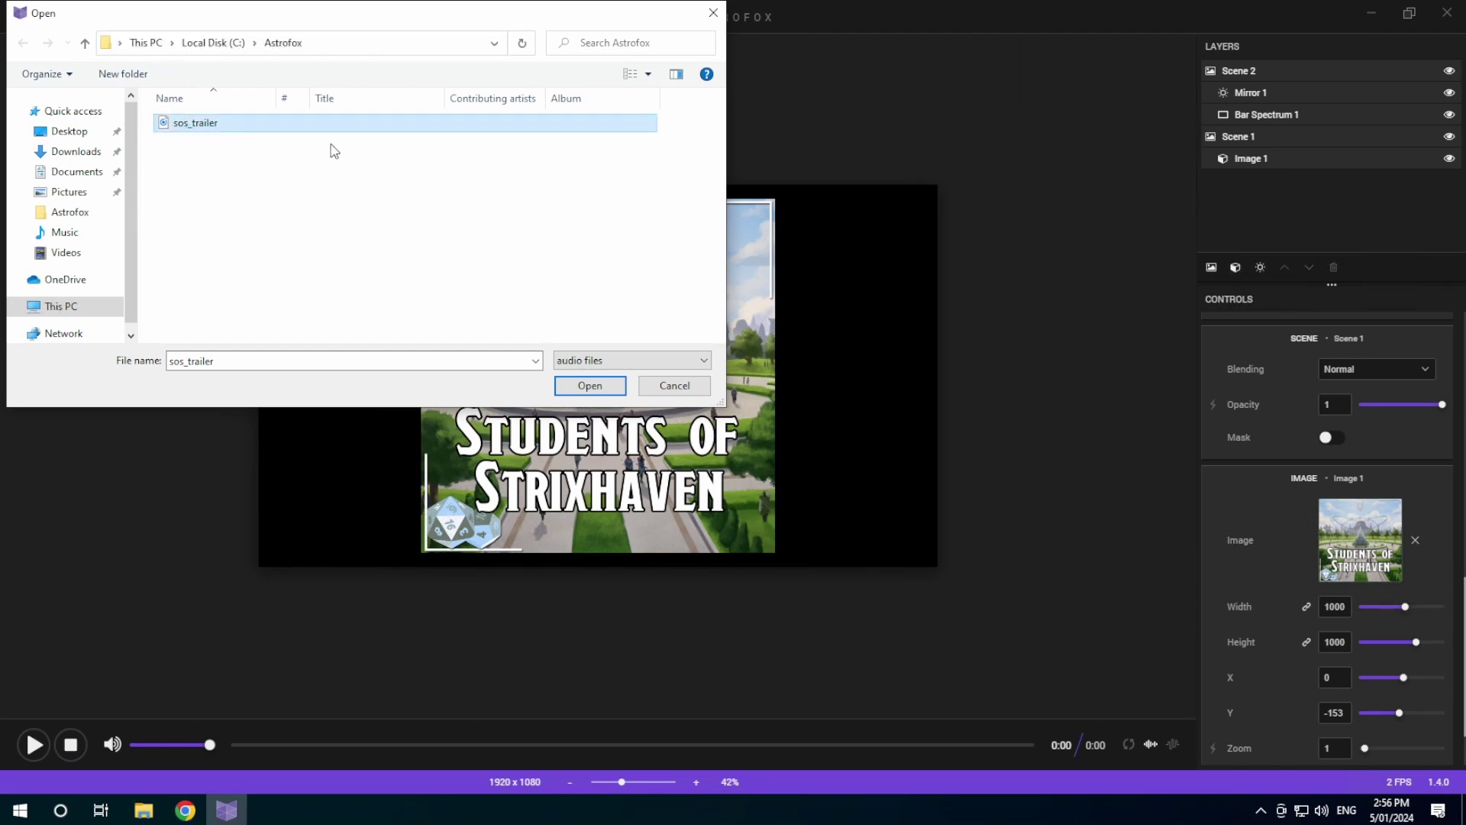
pyautogui.click(593, 386)
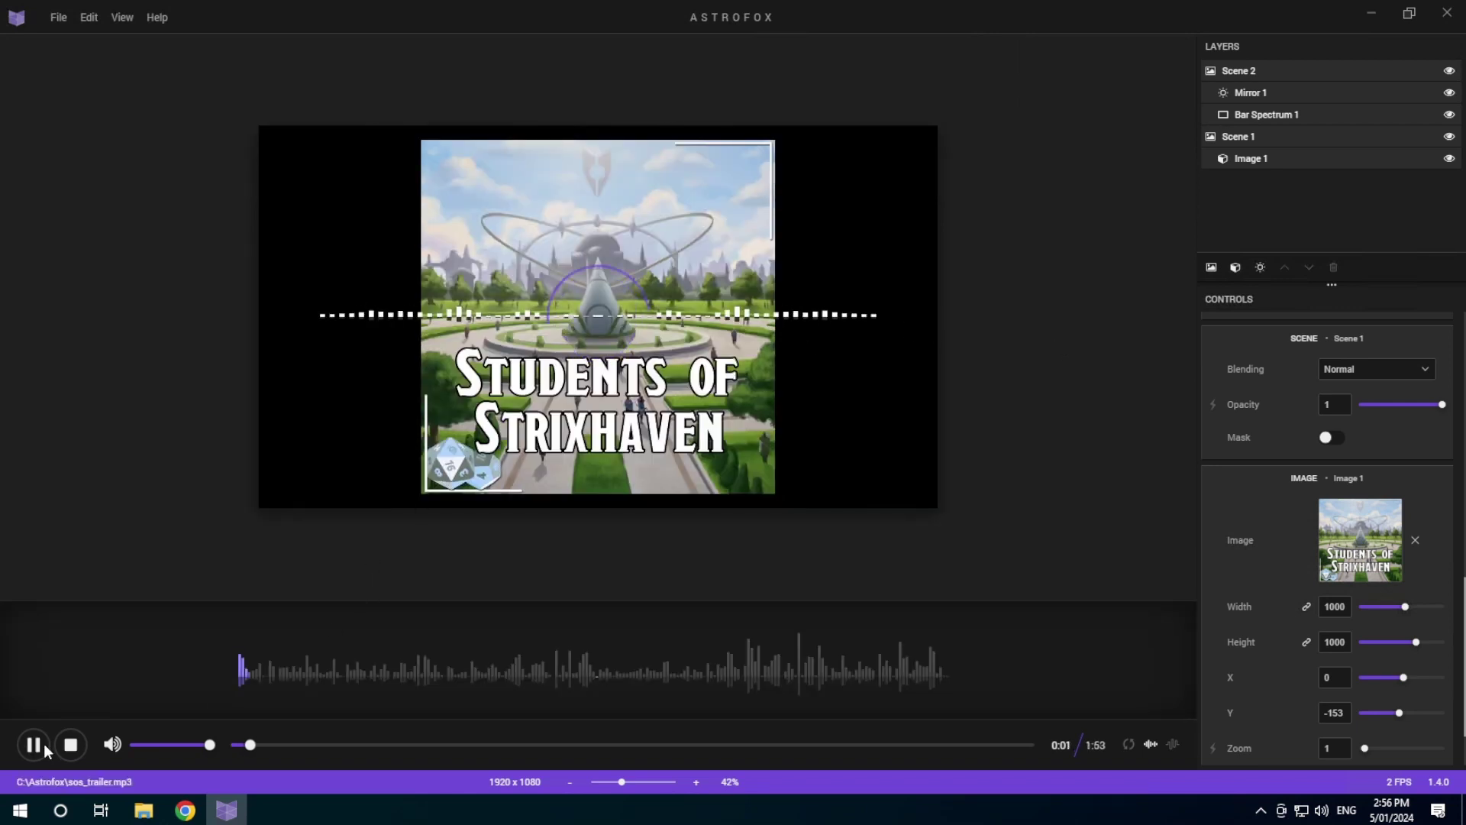
# Mute playback, preview the spectrum between 0:14 and 1:01, and pause at 0:30.
pyautogui.click(35, 745)
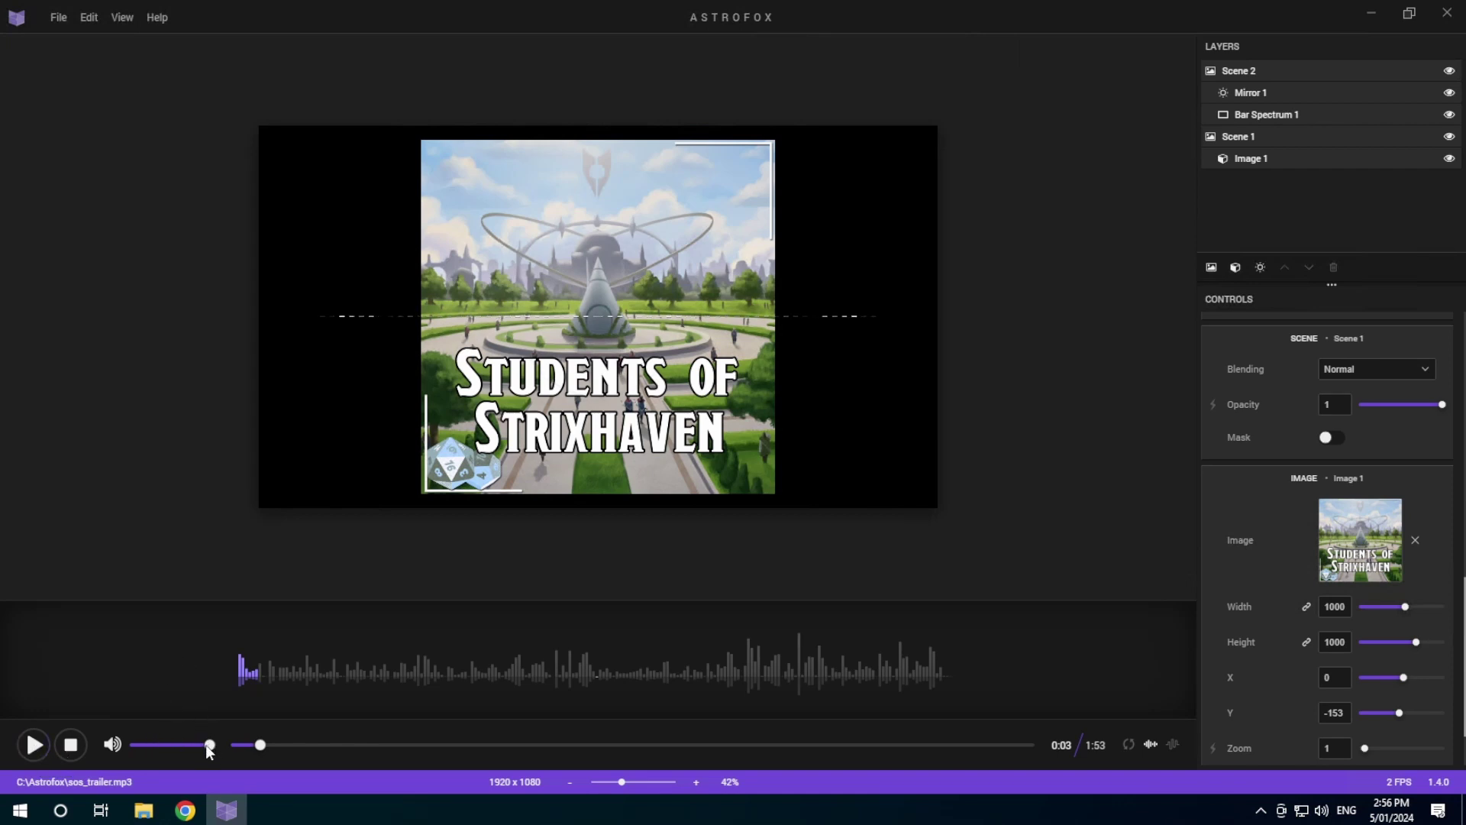
pyautogui.click(123, 742)
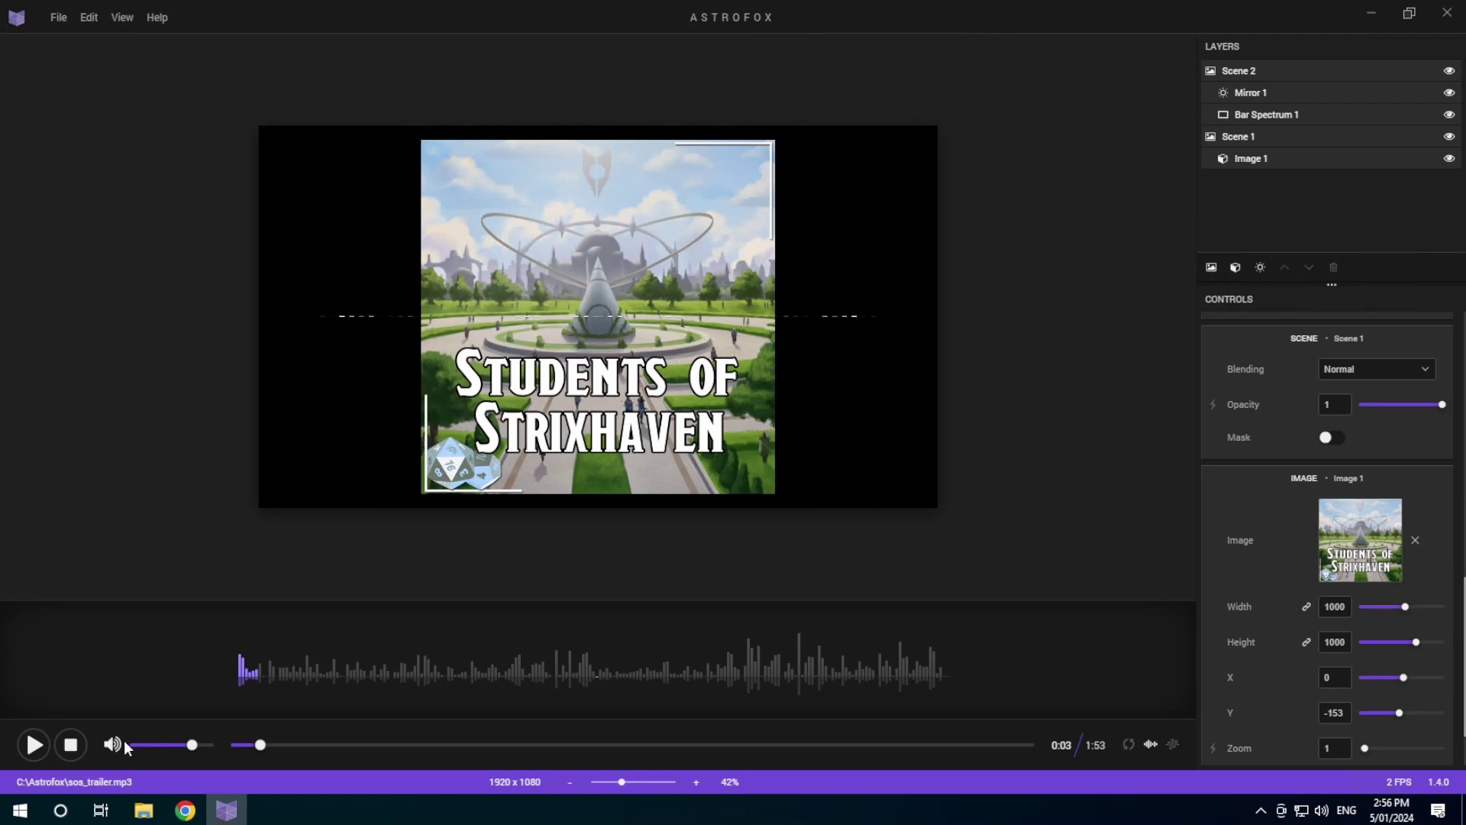
pyautogui.click(34, 746)
pyautogui.click(331, 665)
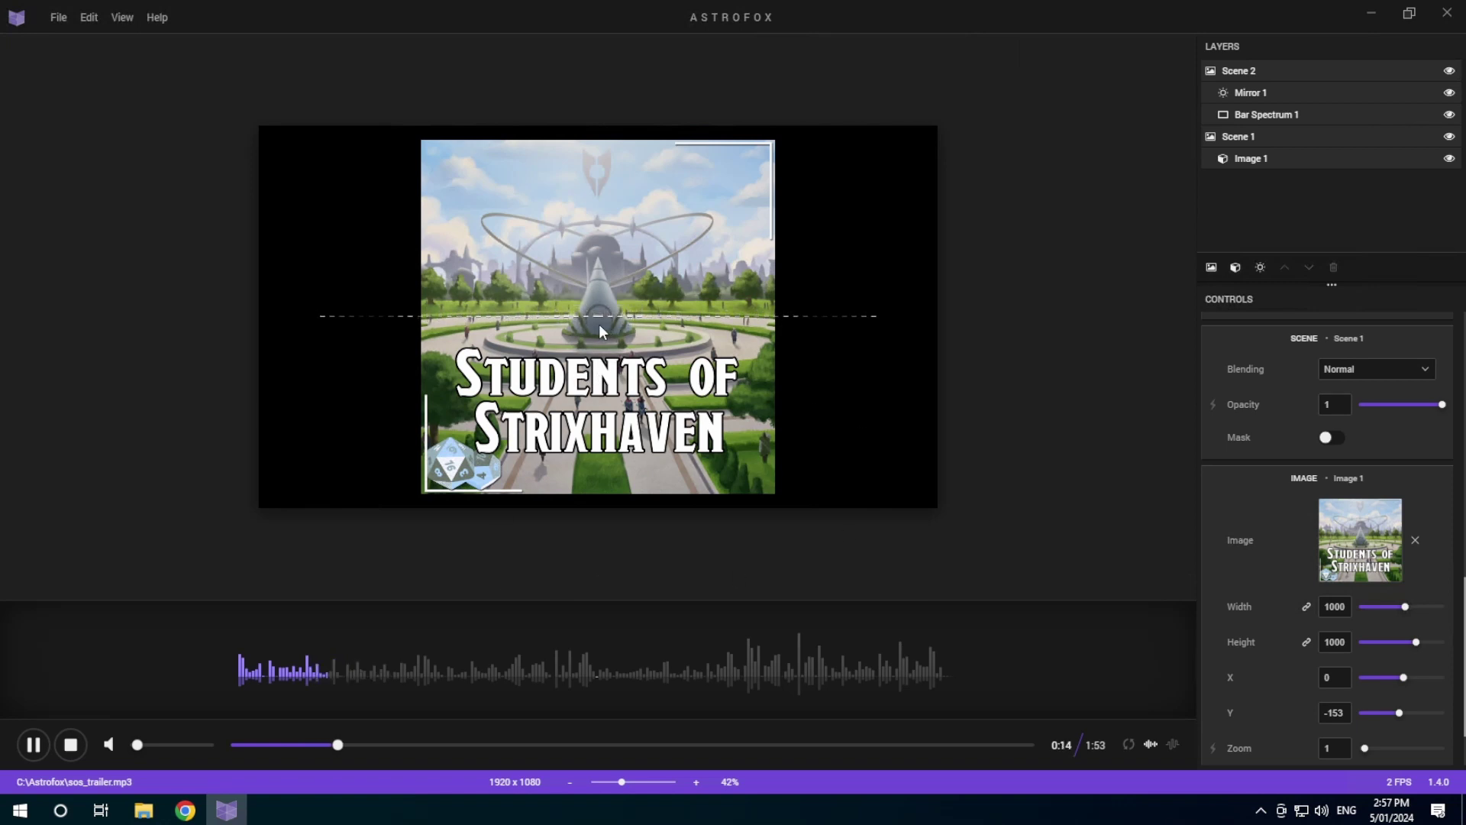
pyautogui.click(457, 640)
pyautogui.click(336, 660)
pyautogui.click(418, 671)
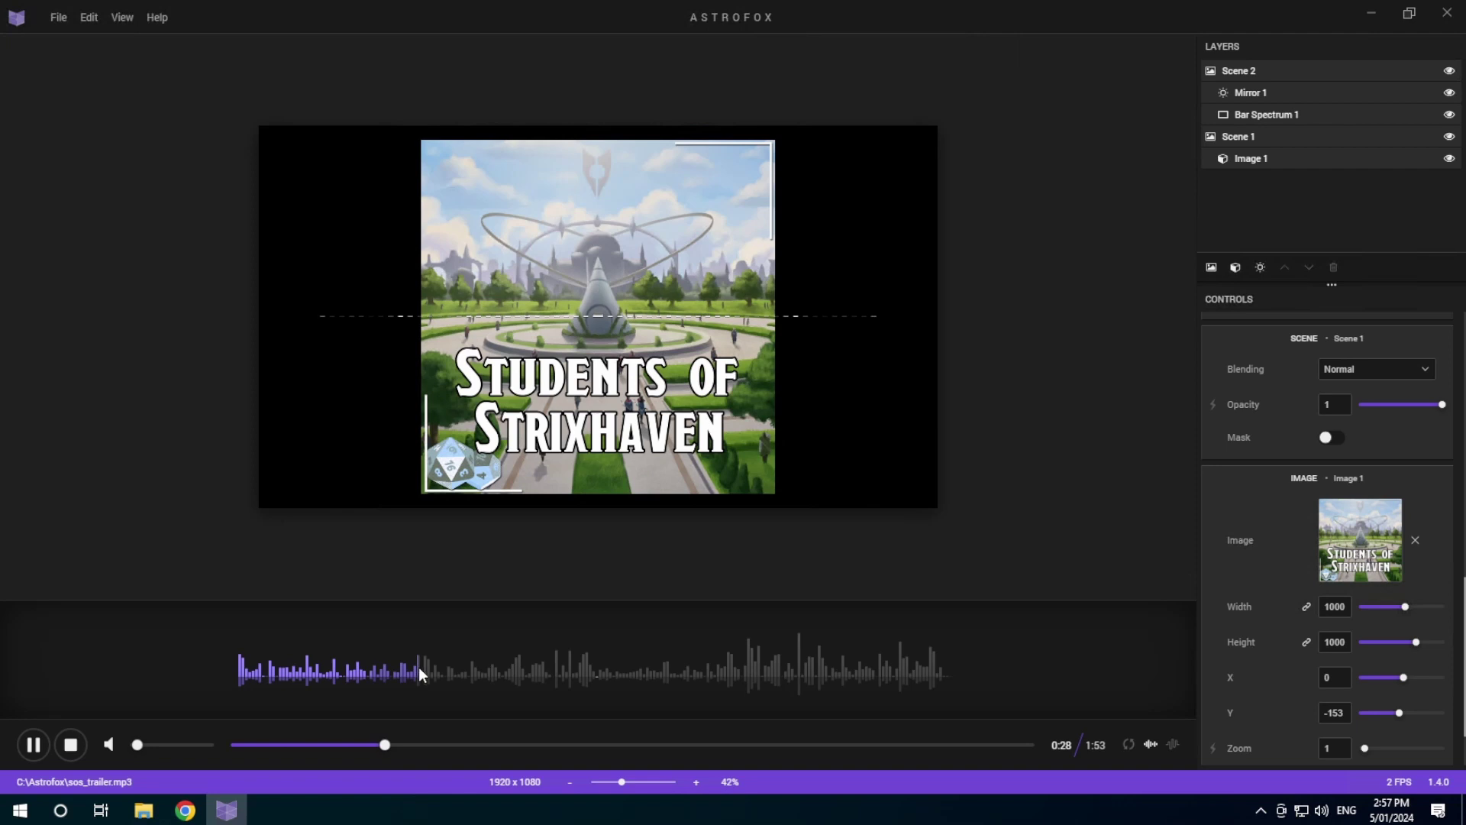
pyautogui.click(558, 671)
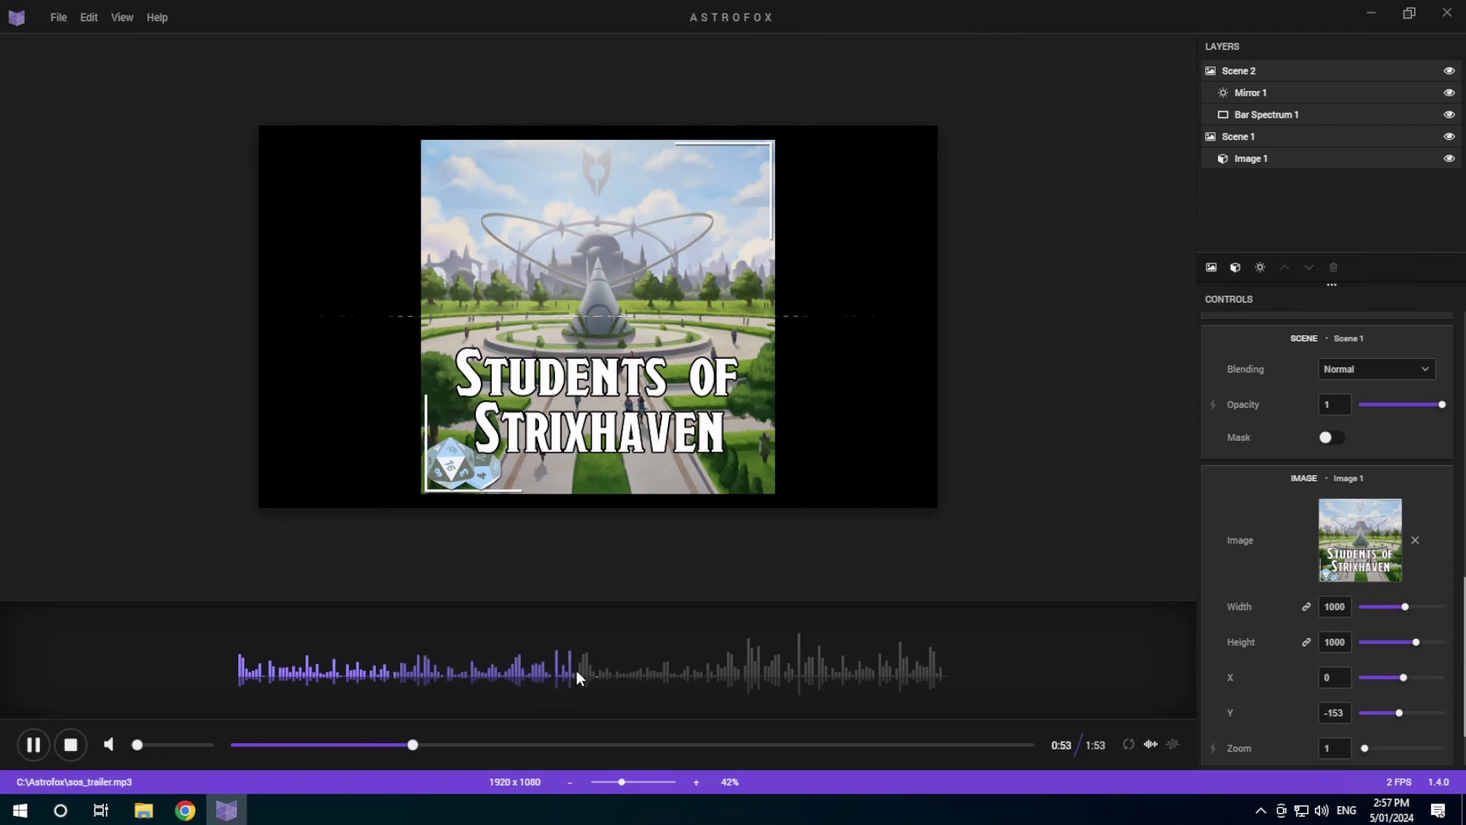
pyautogui.click(616, 668)
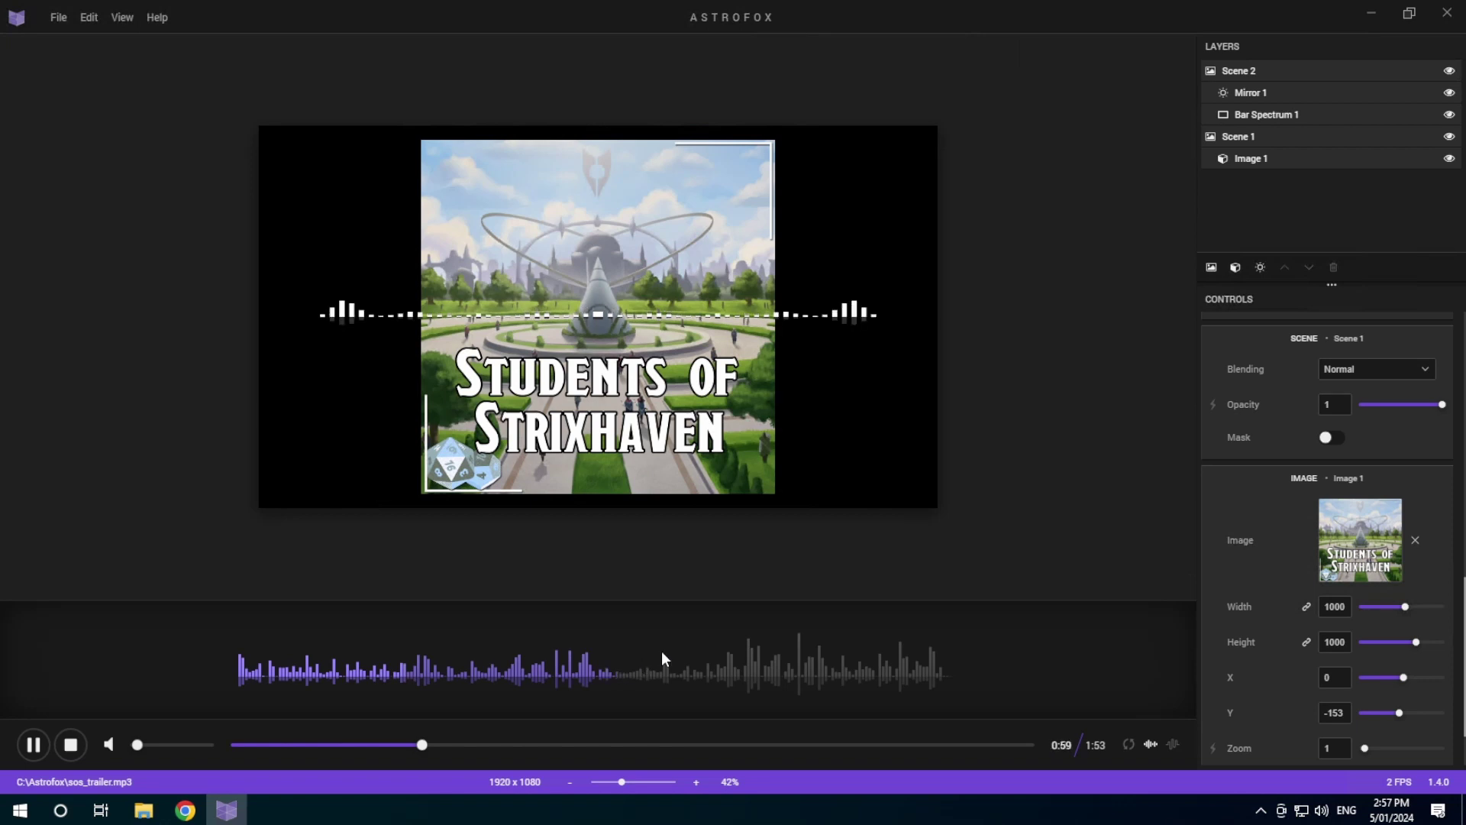
pyautogui.click(418, 666)
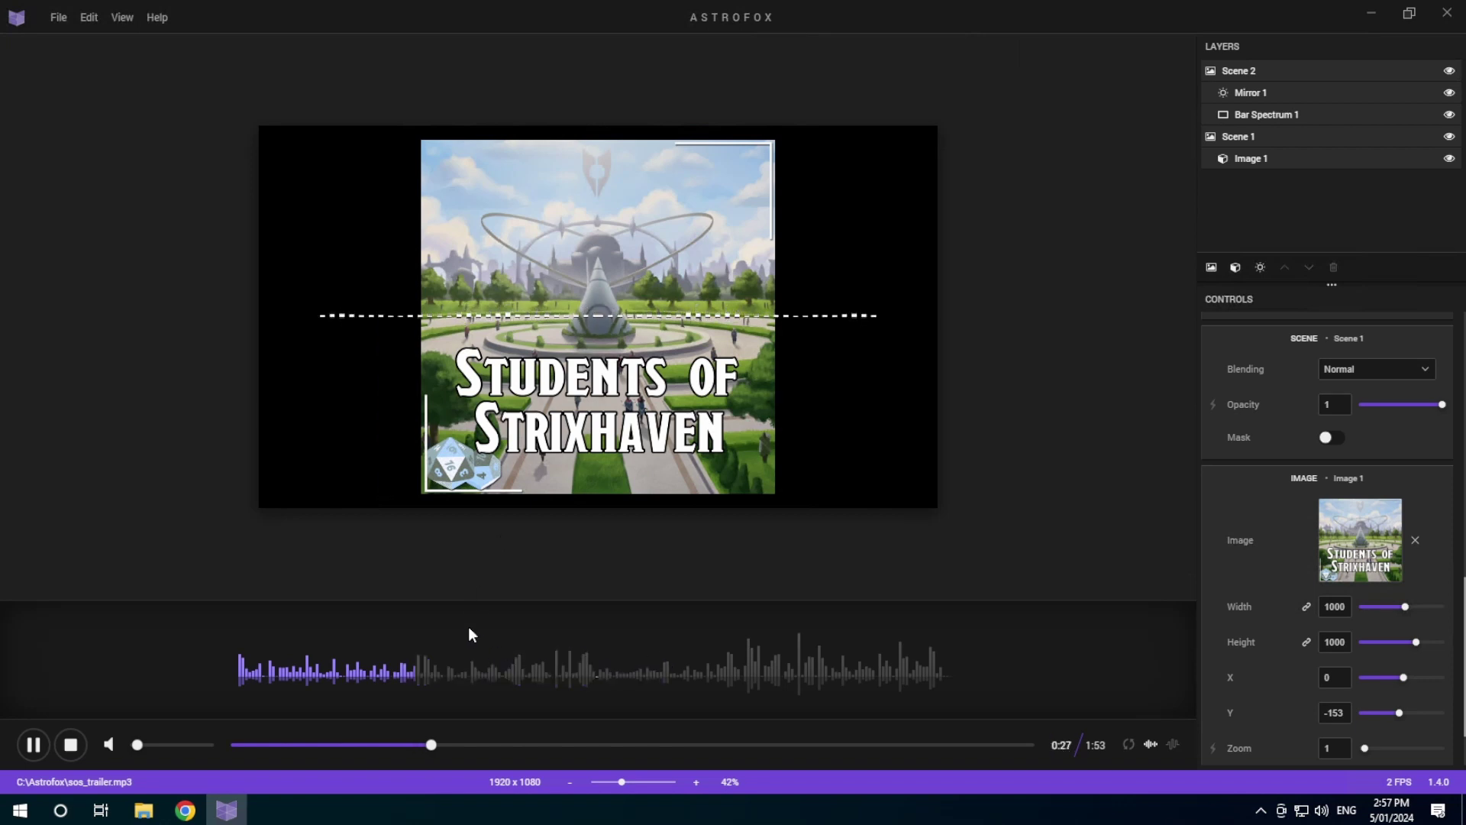
pyautogui.click(34, 746)
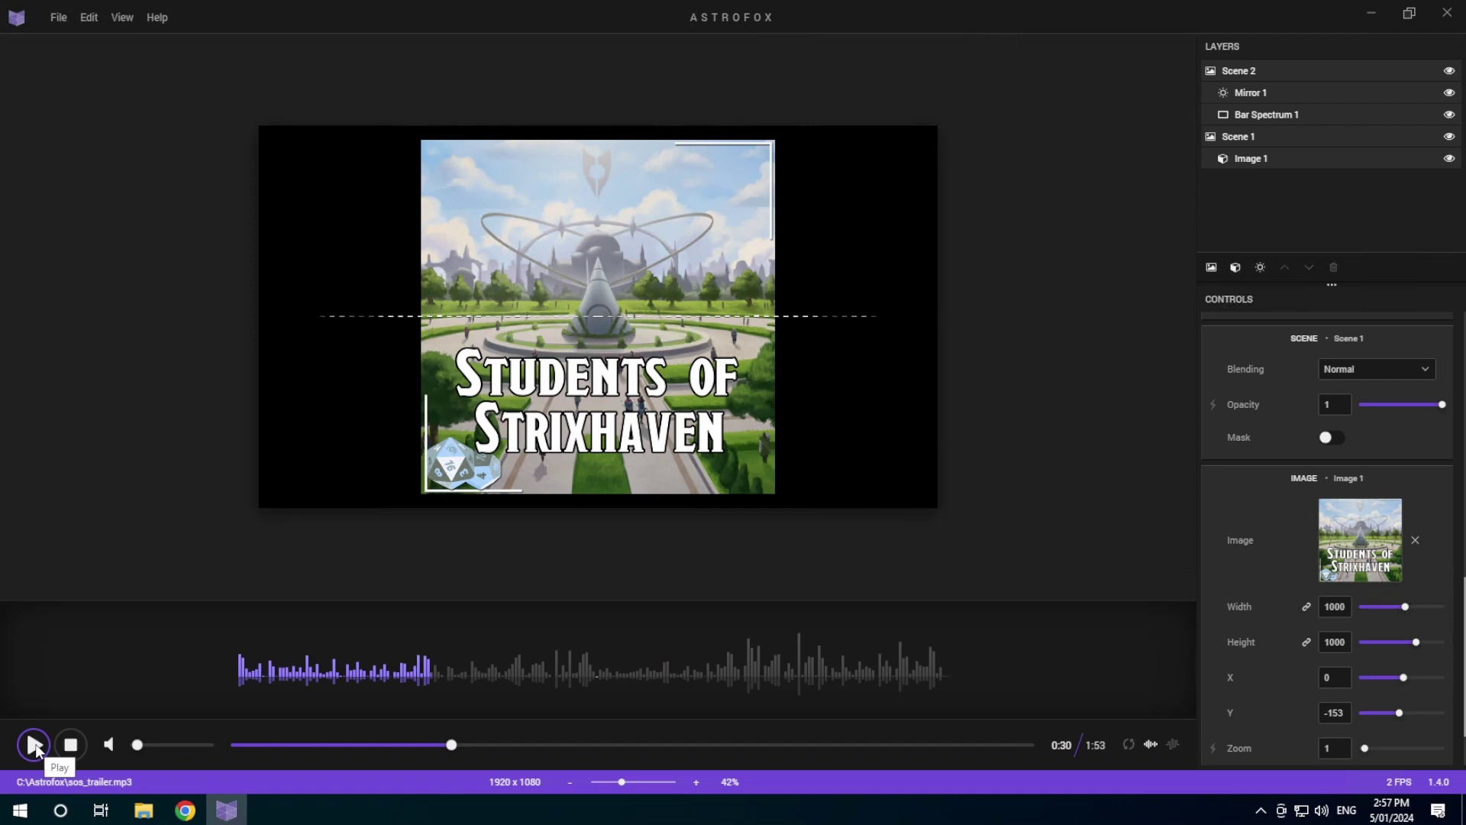
# In Save Video, name the output sos_trailer in C:\Astrofox without overwriting sos_trailer.mp3.
pyautogui.click(61, 19)
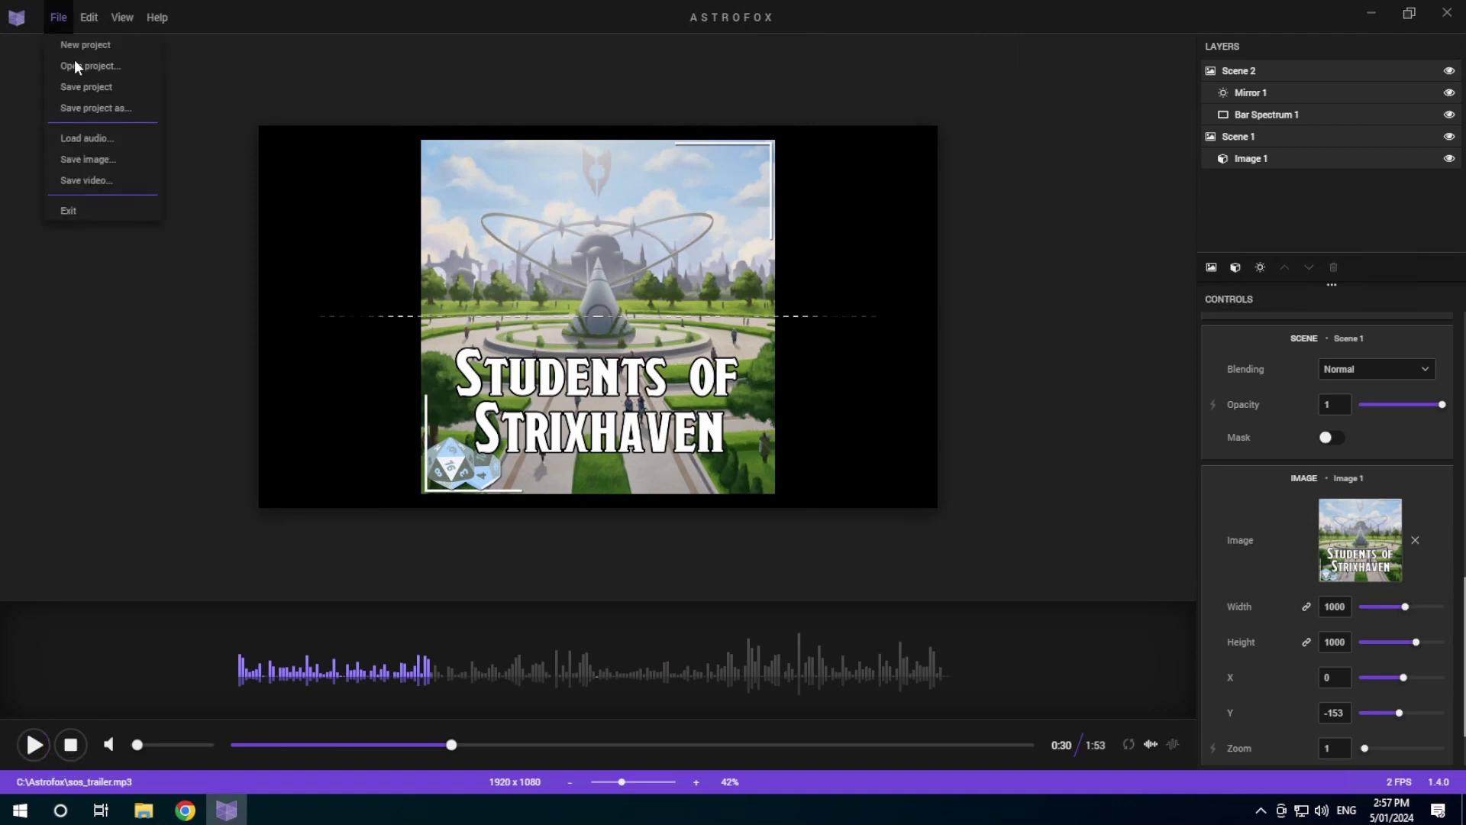
pyautogui.click(98, 182)
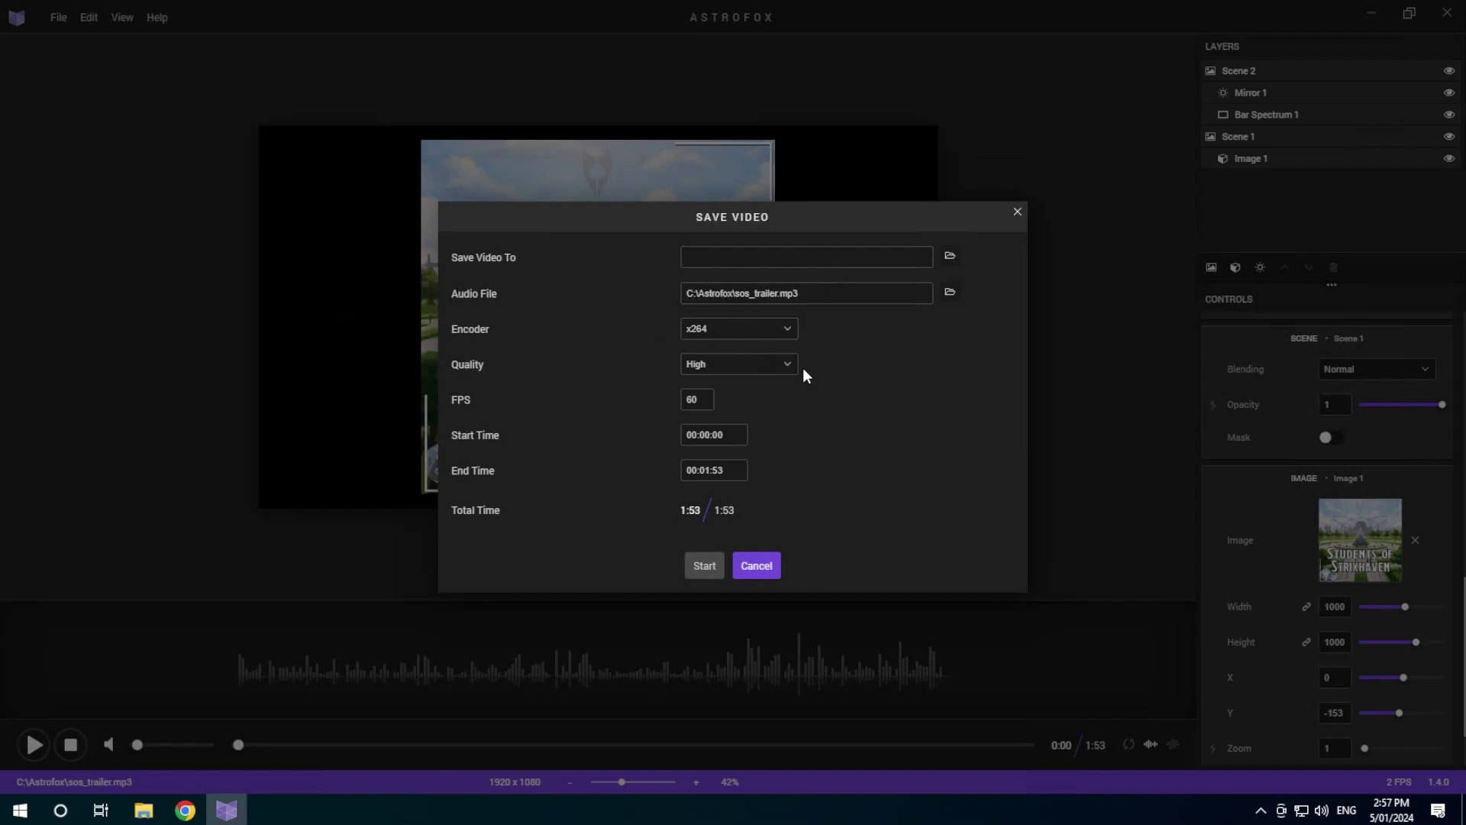
pyautogui.click(949, 257)
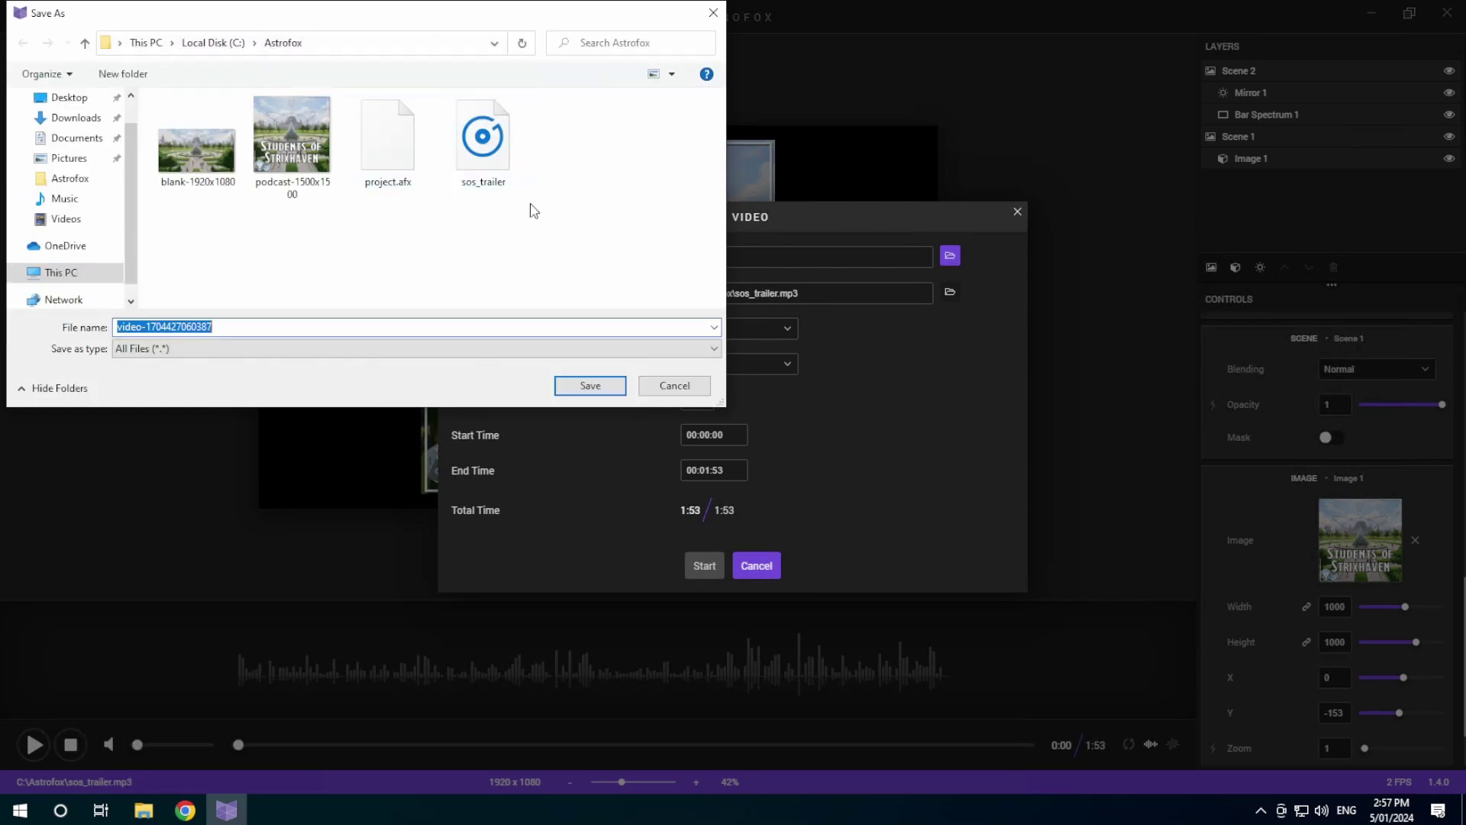
pyautogui.click(482, 139)
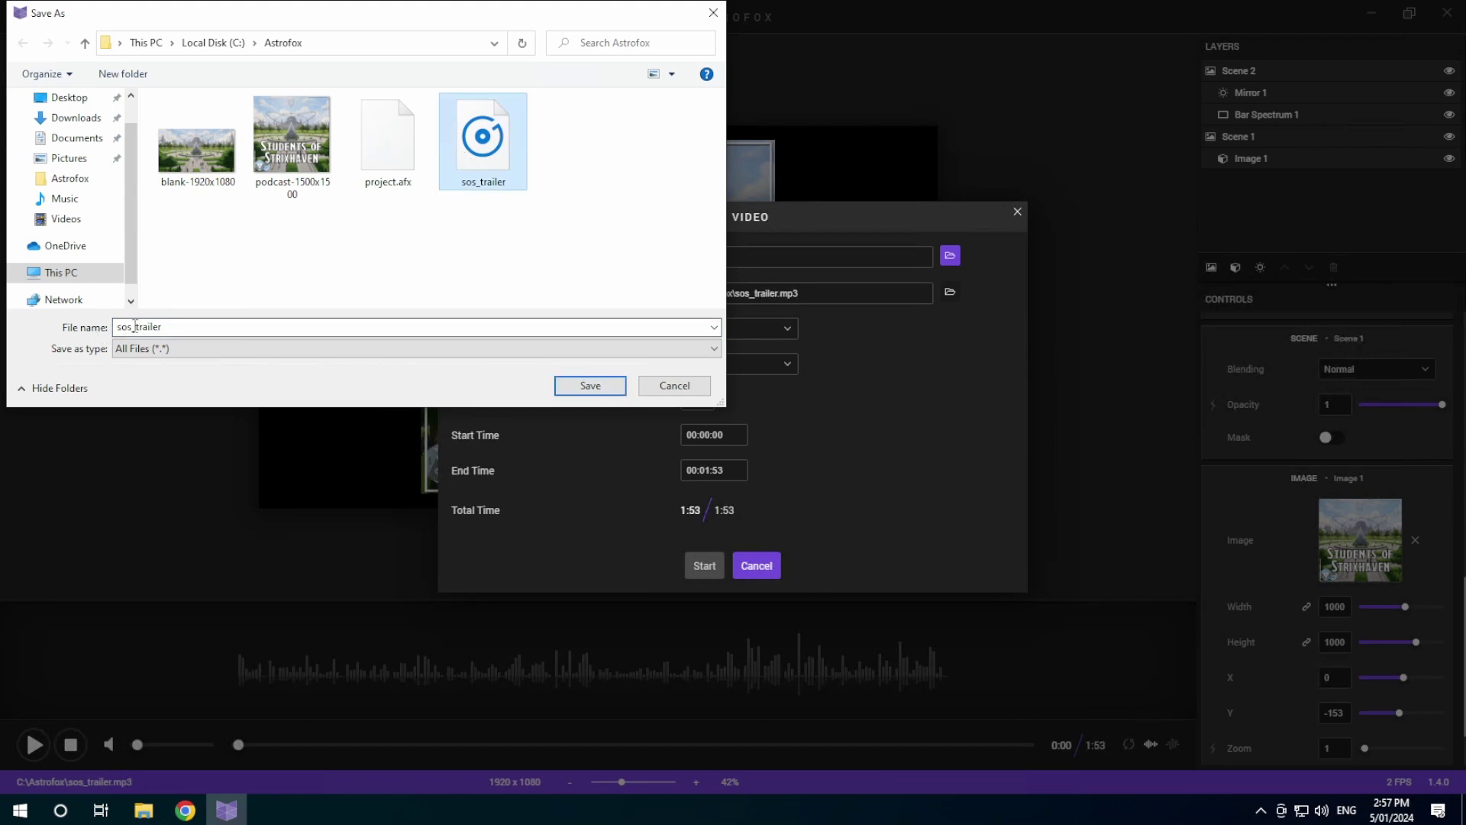
pyautogui.click(576, 388)
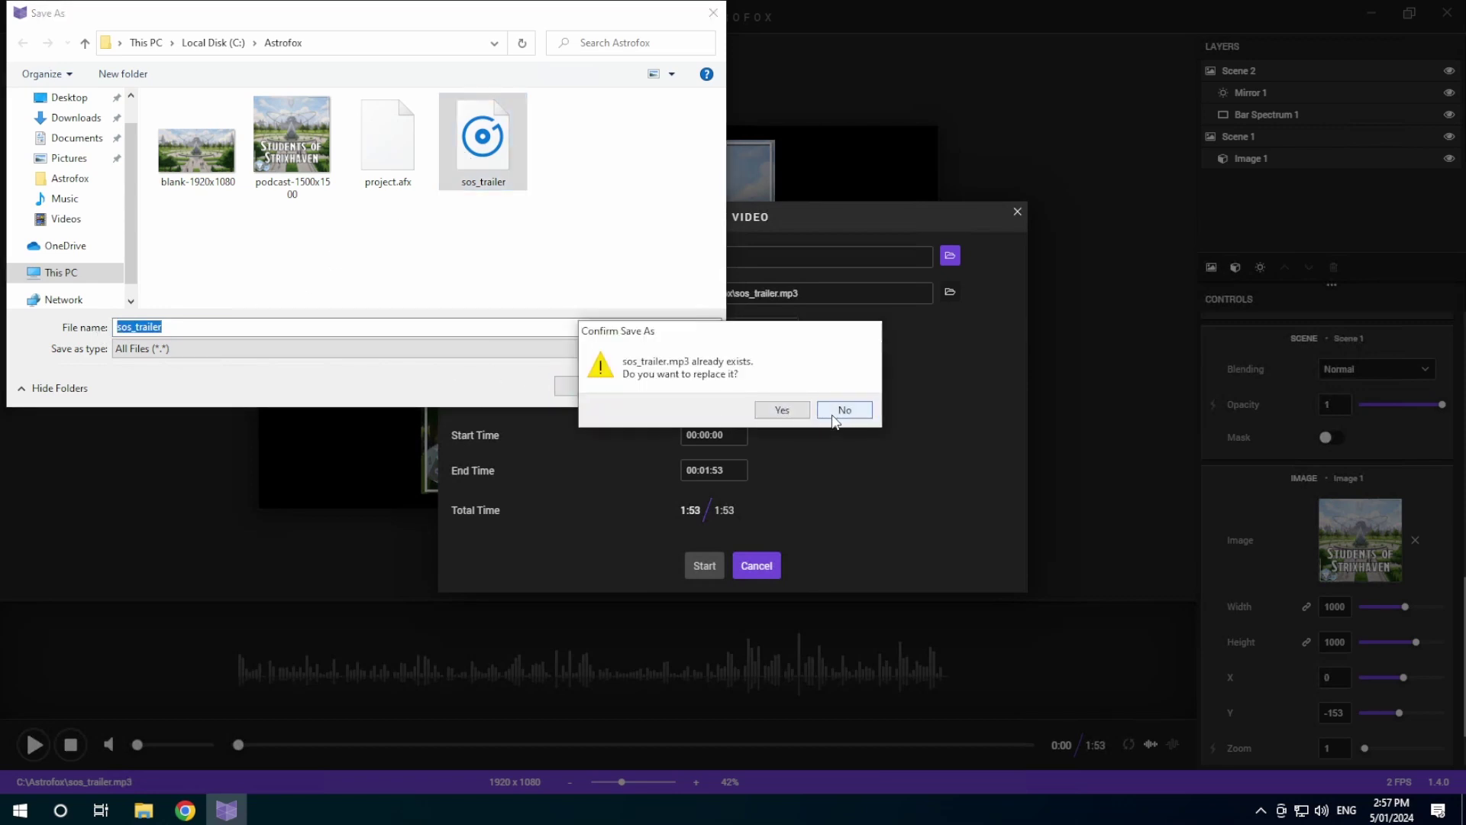
pyautogui.click(841, 409)
pyautogui.click(271, 323)
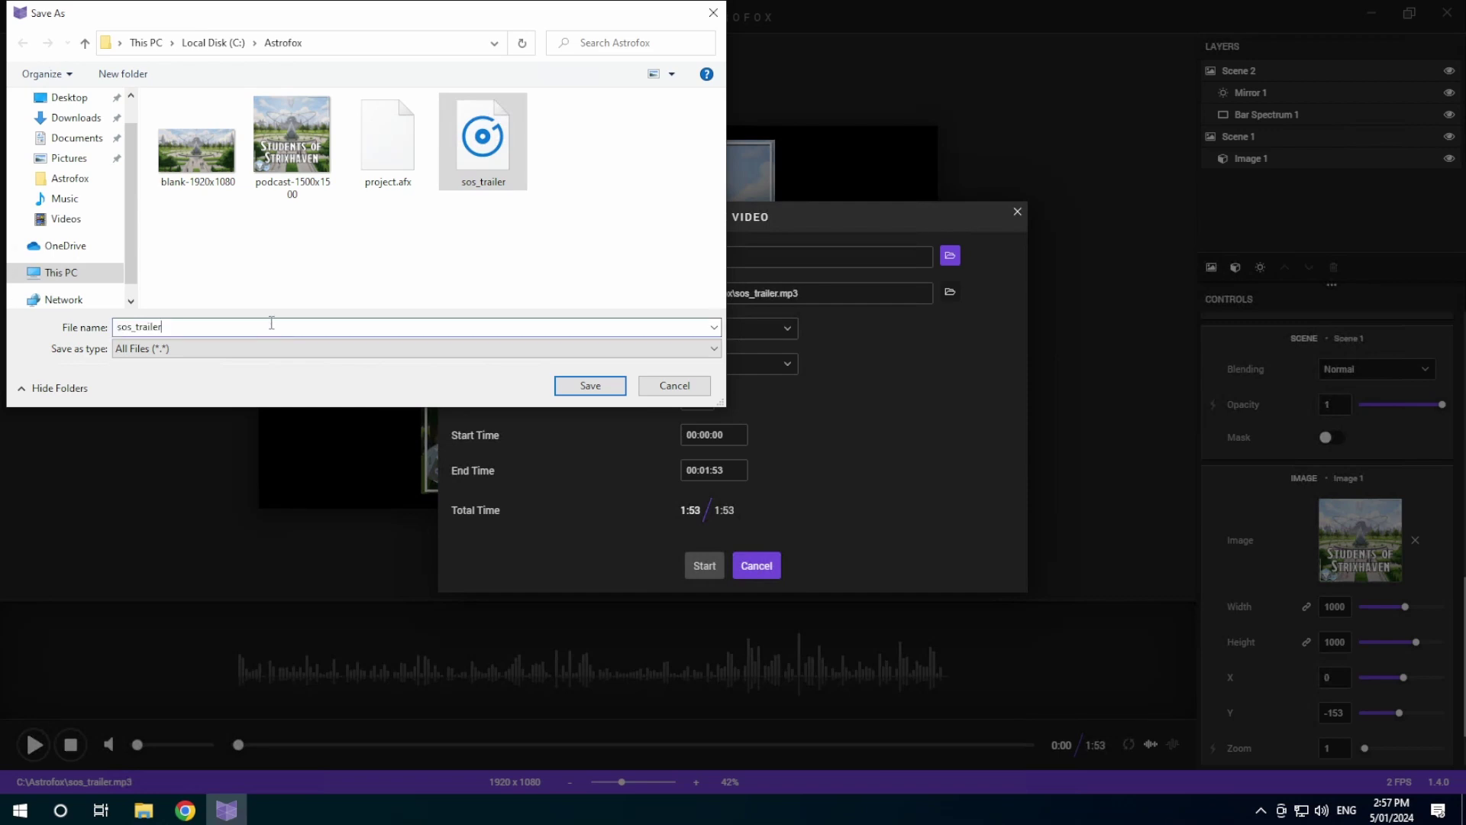
# Confirm sos_trailer.mp4 as the output file and keep the x264 encoder.
pyautogui.write('.mp4')
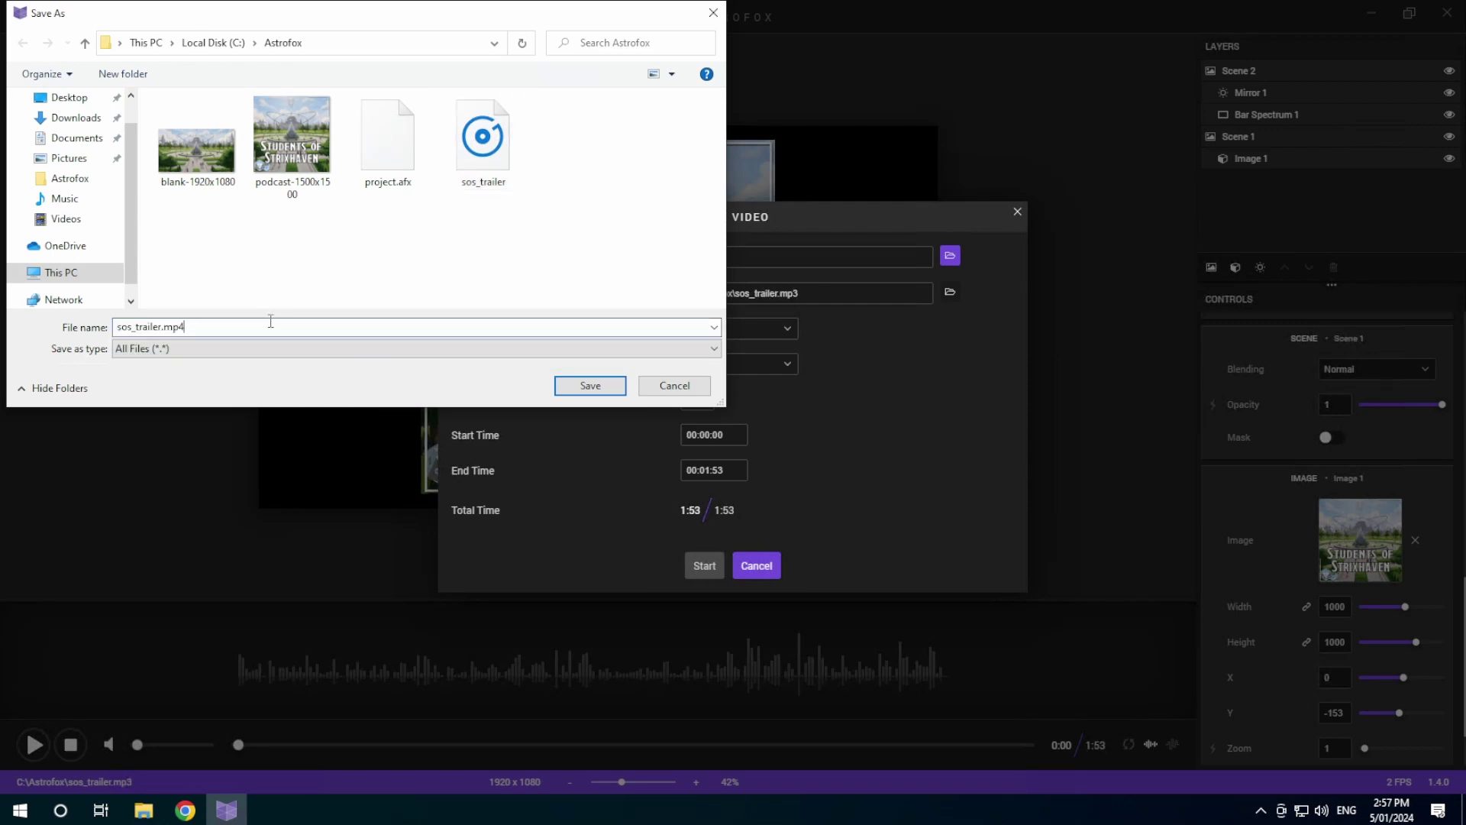
pyautogui.click(608, 388)
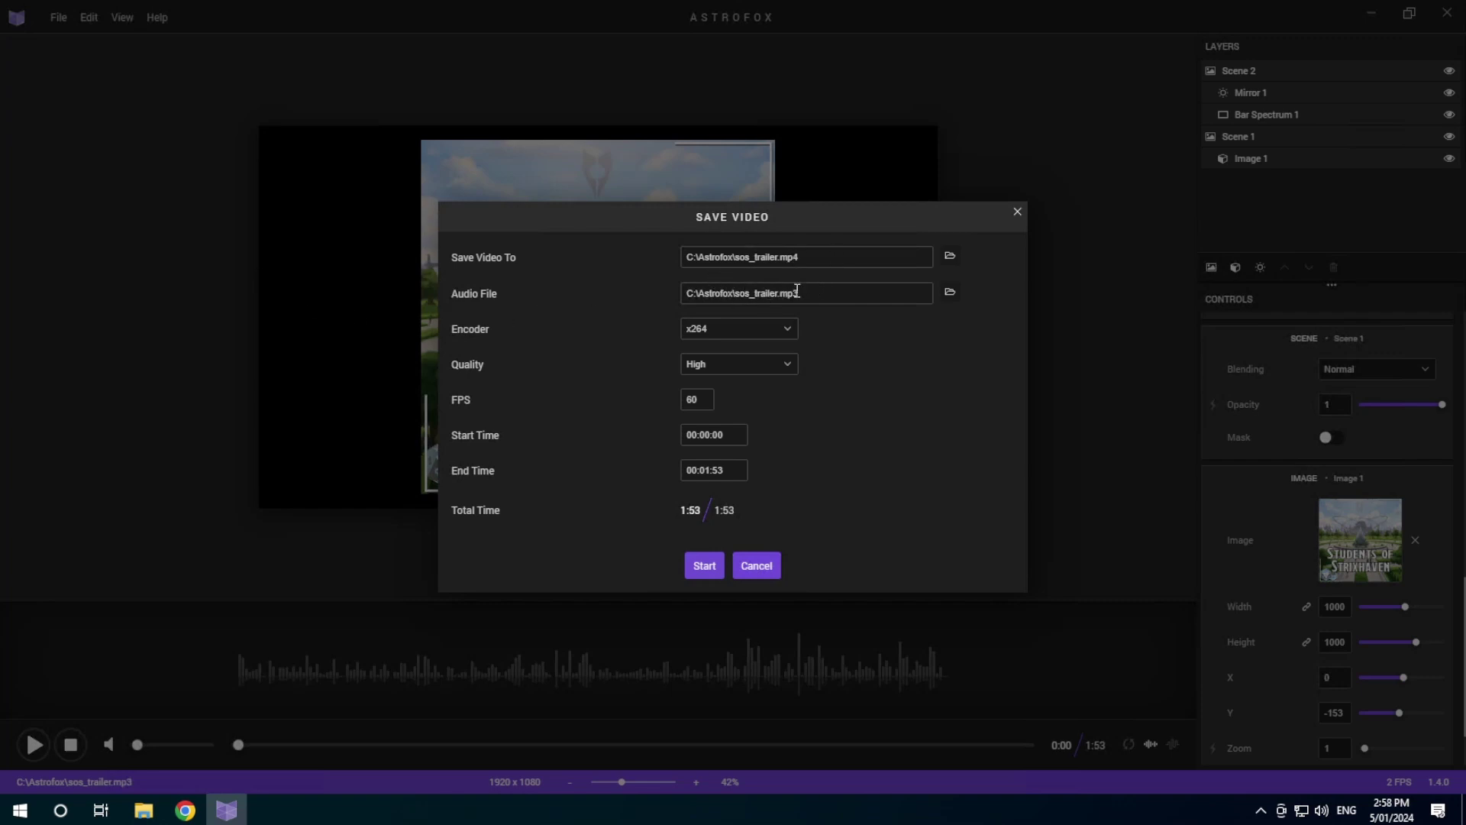
pyautogui.click(708, 328)
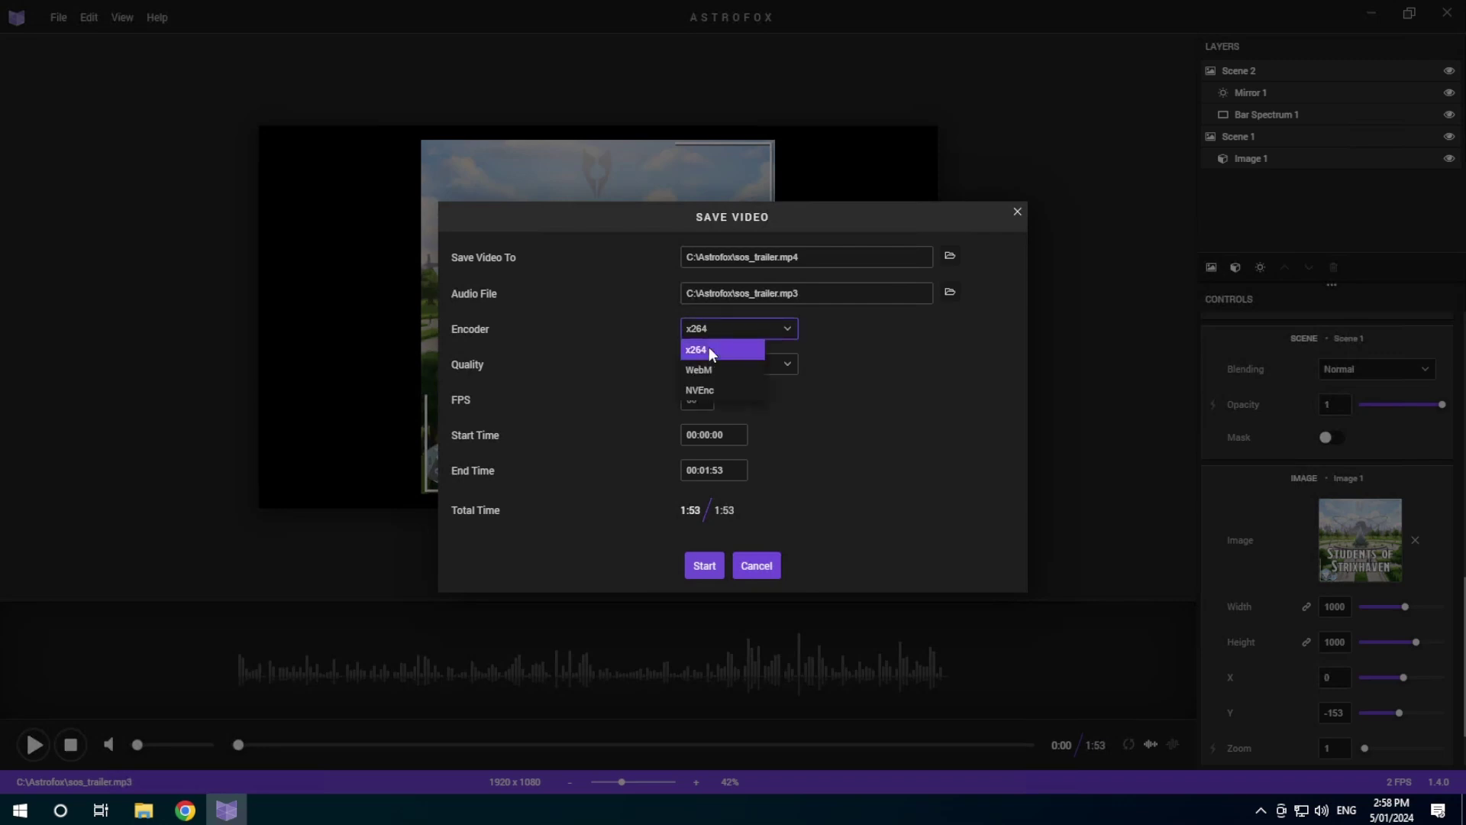
pyautogui.click(927, 378)
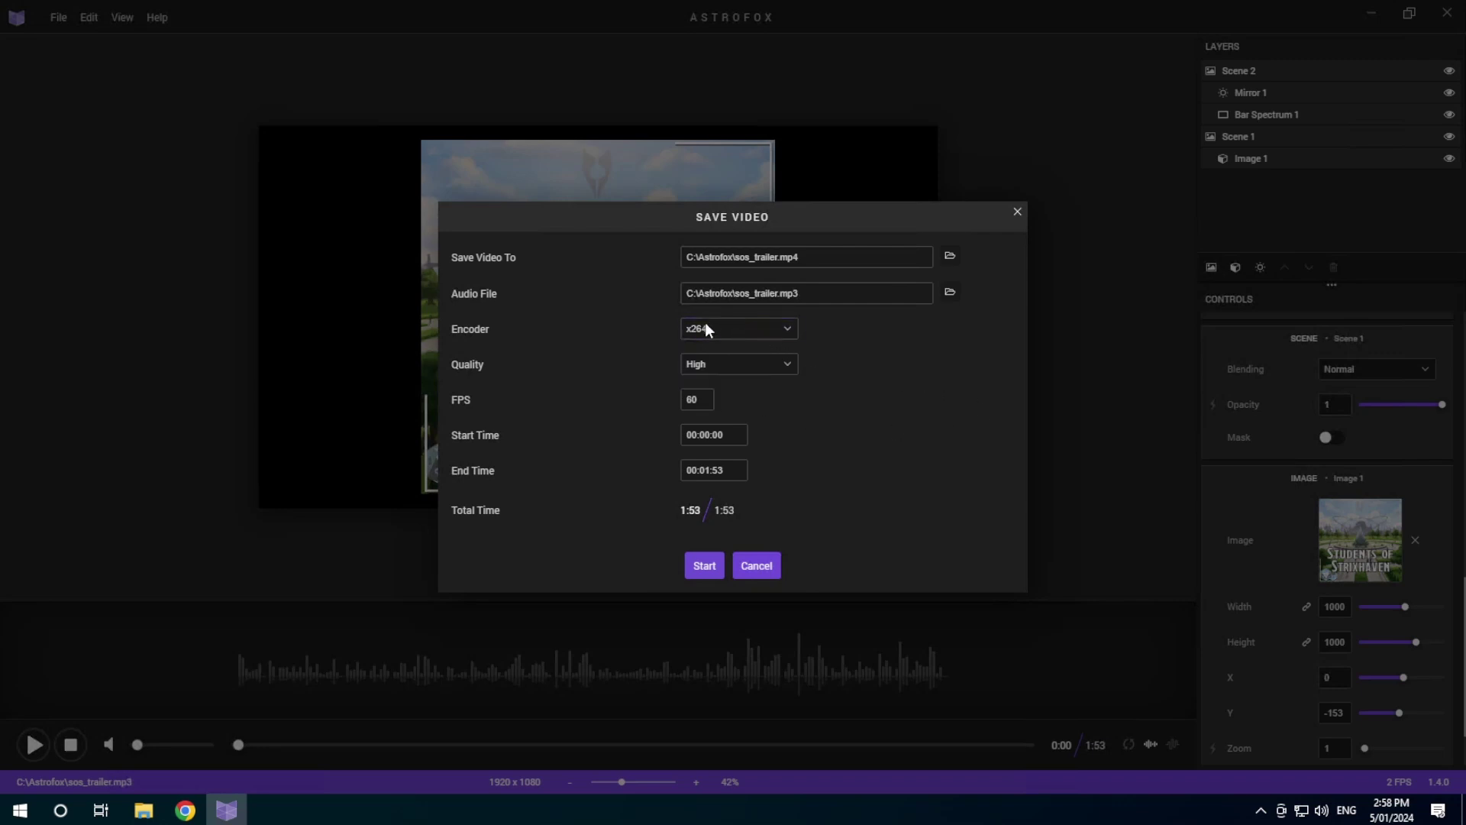
# Set quality to Medium and frame rate to 24 FPS, then start the export.
pyautogui.click(715, 360)
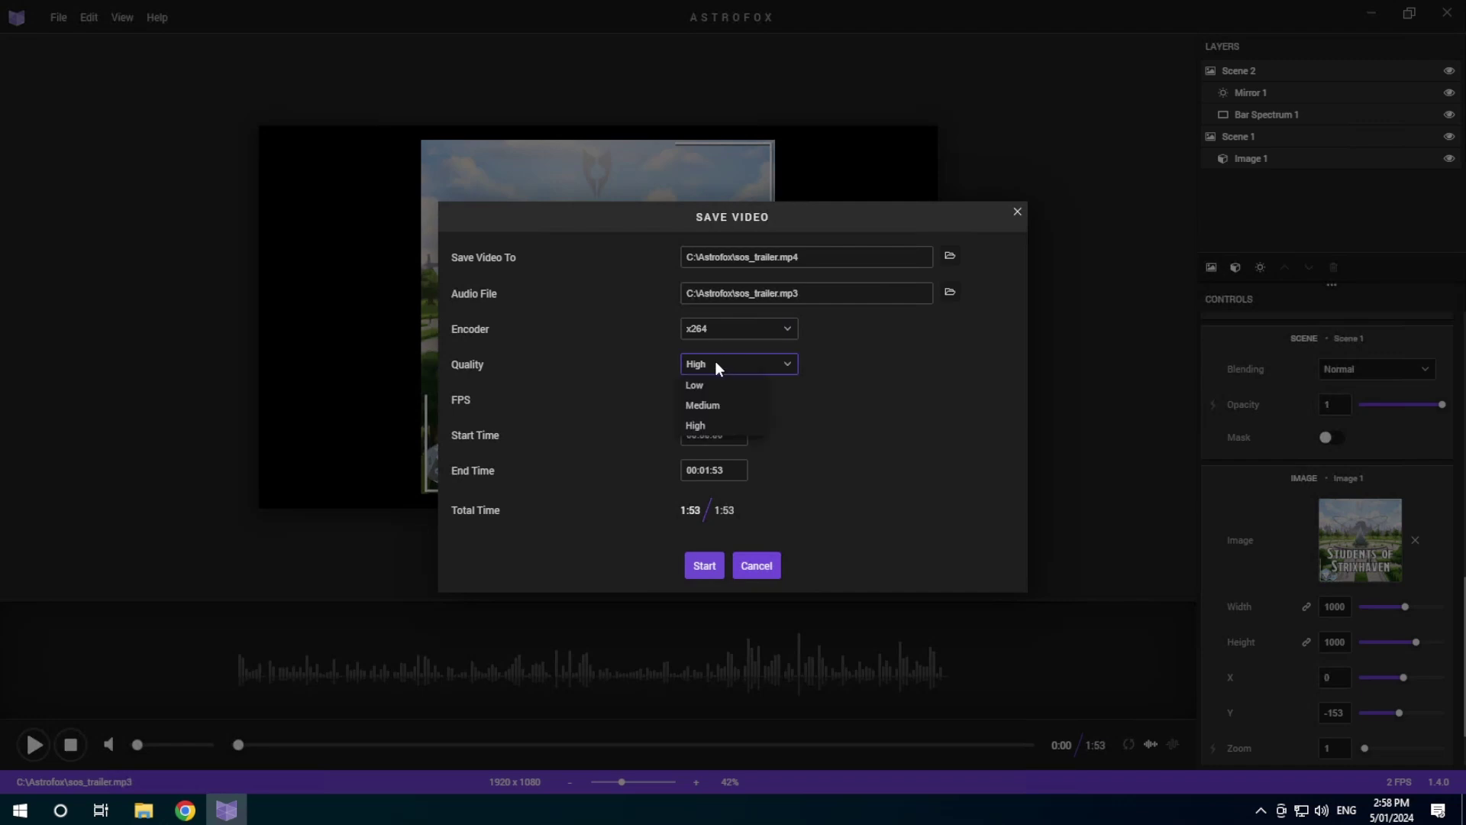
pyautogui.click(717, 406)
pyautogui.click(697, 399)
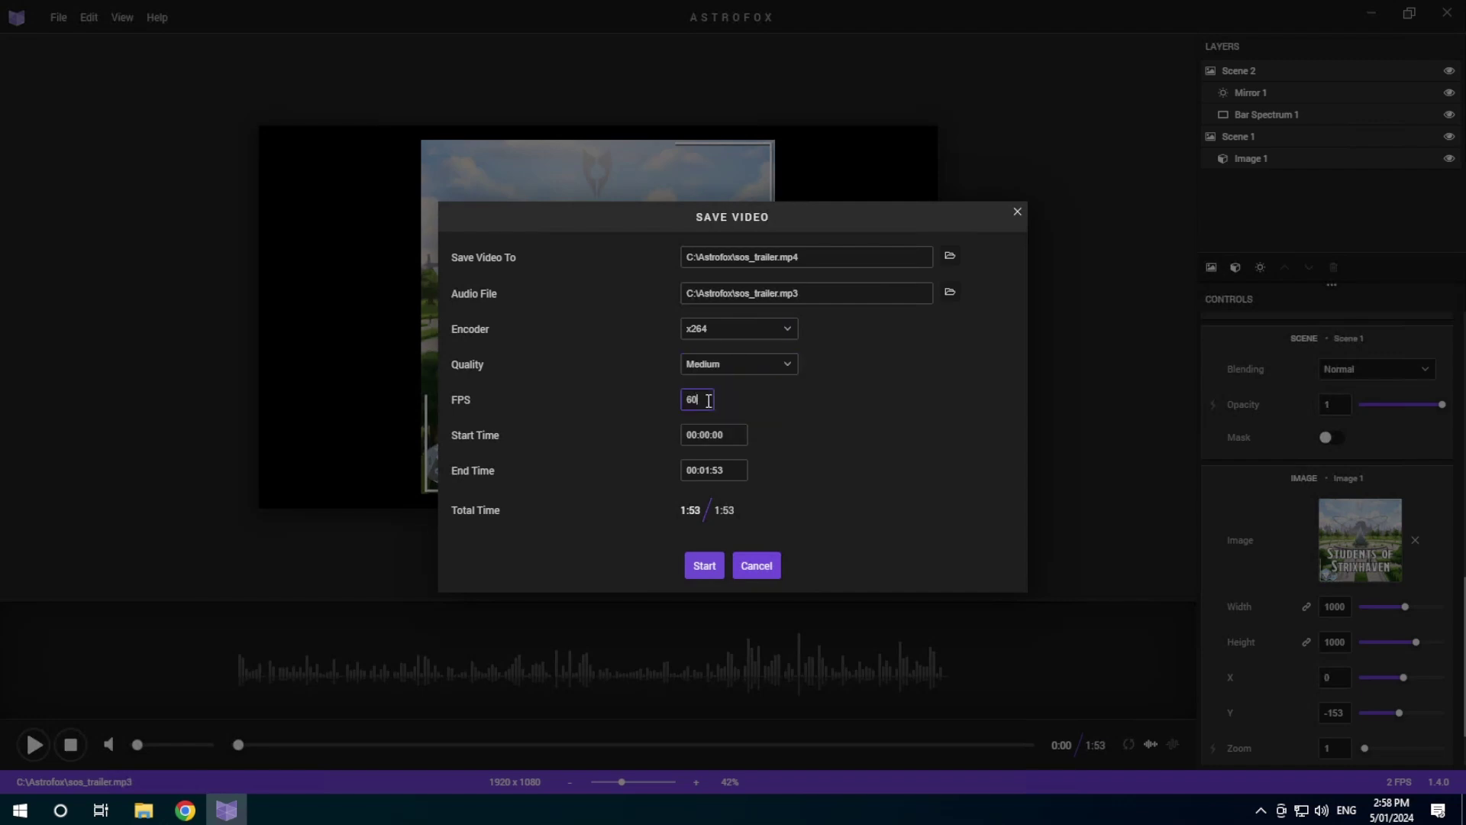
pyautogui.press('BackSpace')
pyautogui.press('BackSpace')
pyautogui.write('24')
pyautogui.click(704, 567)
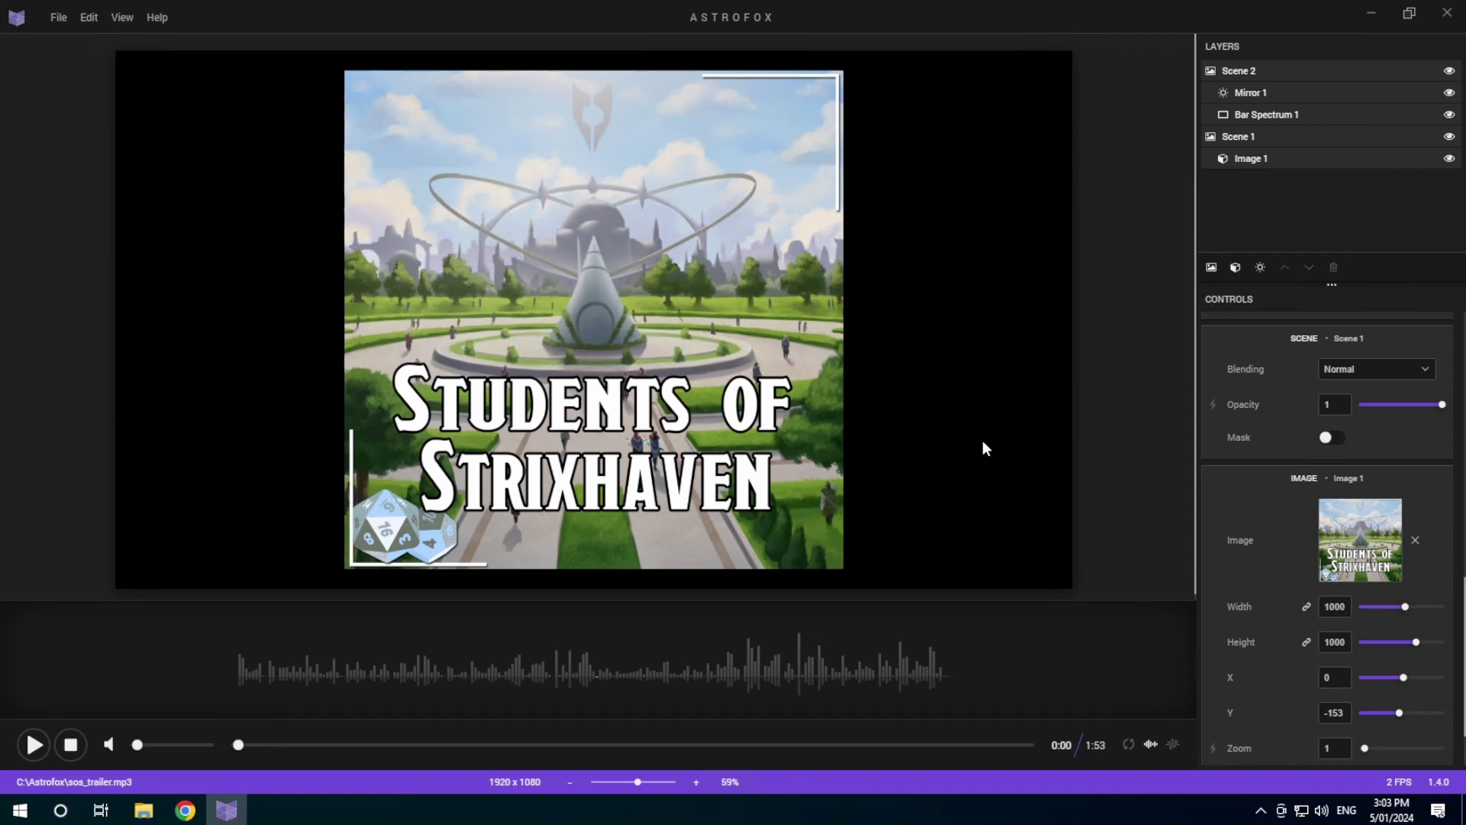
pyautogui.scroll(-1, 416, 548)
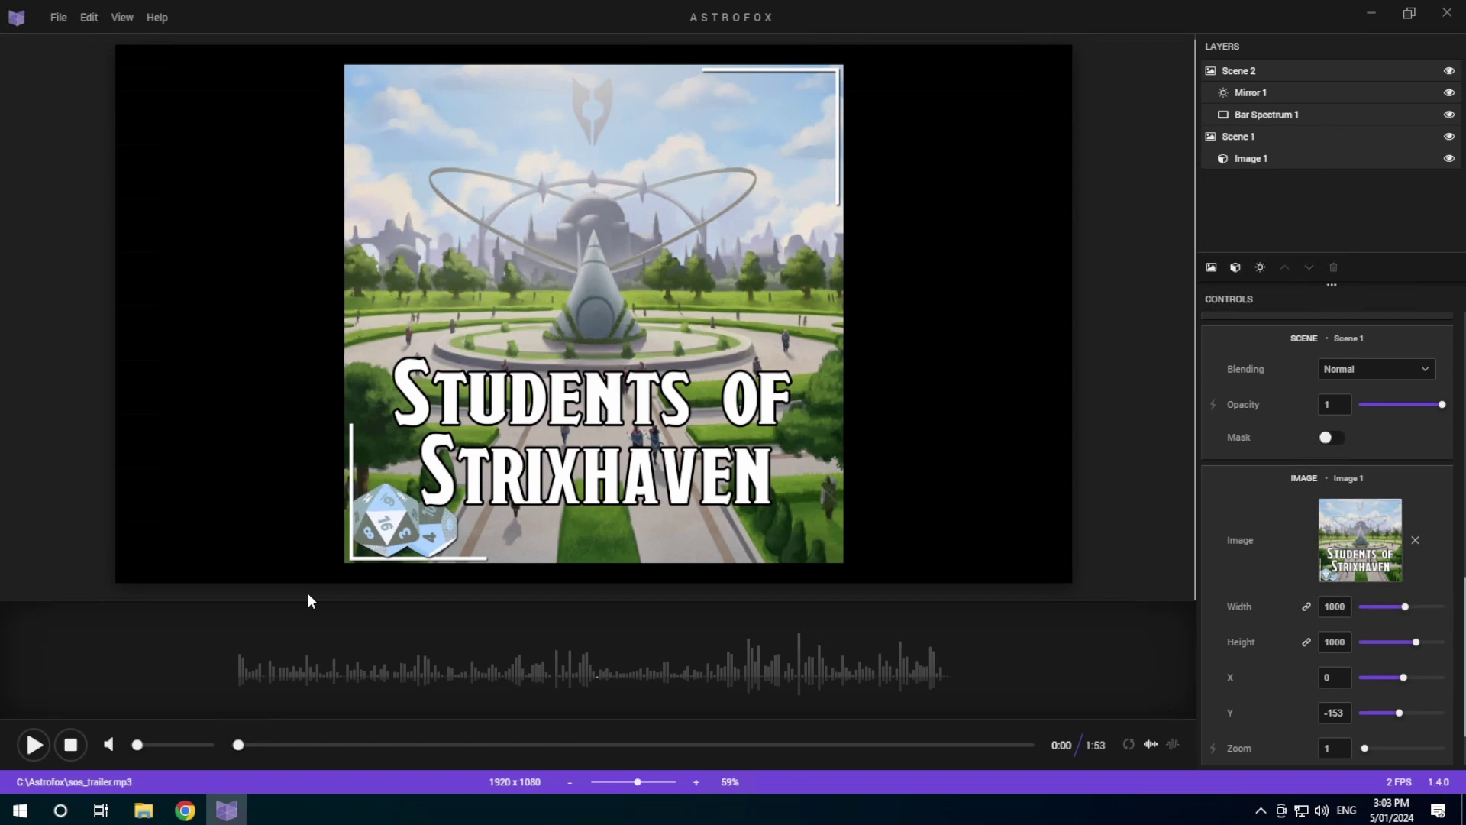
# Open the exported sos_trailer.mp4 from the Astrofox folder to play it.
pyautogui.click(143, 810)
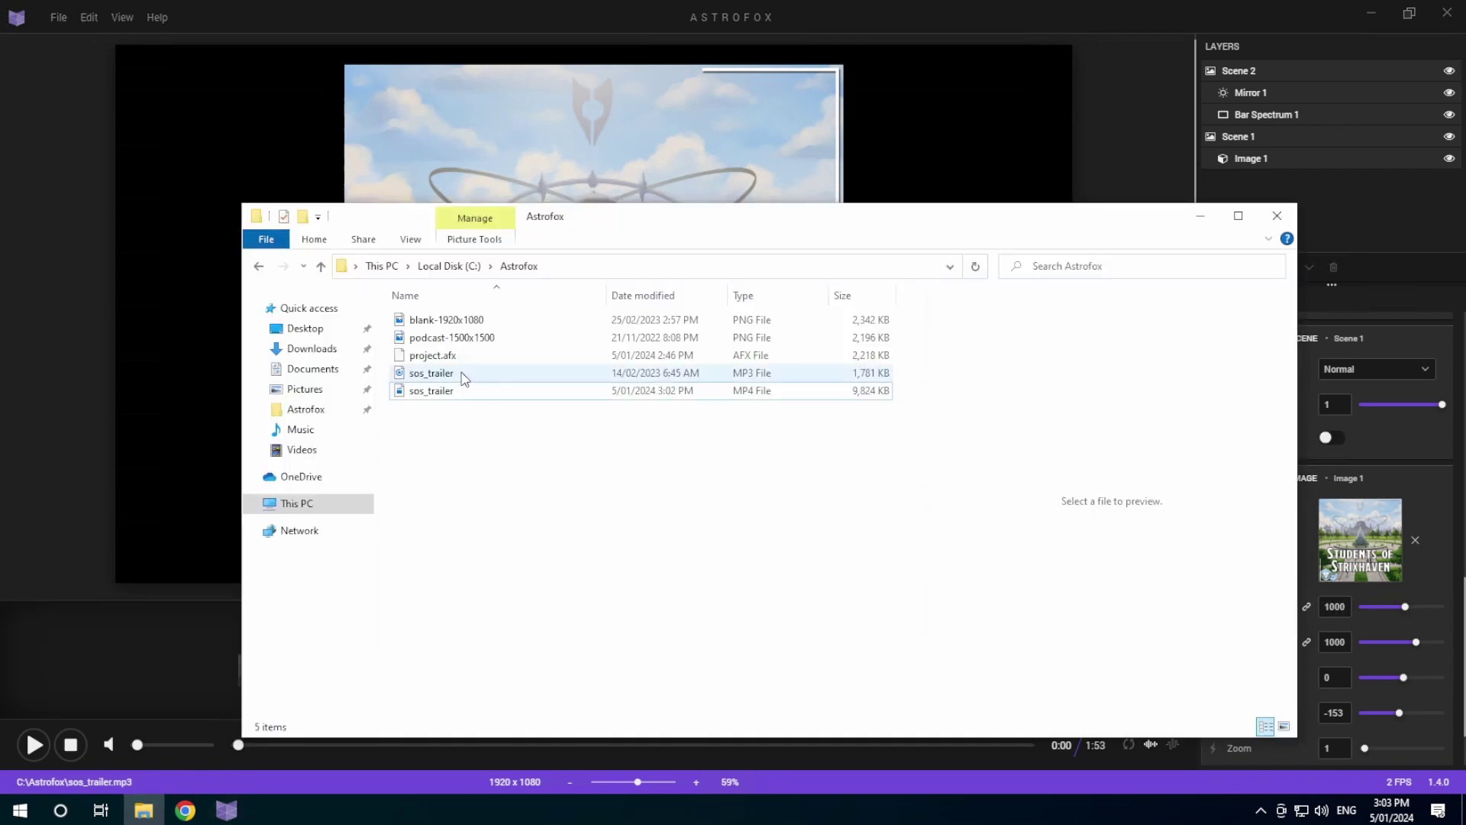
pyautogui.click(448, 397)
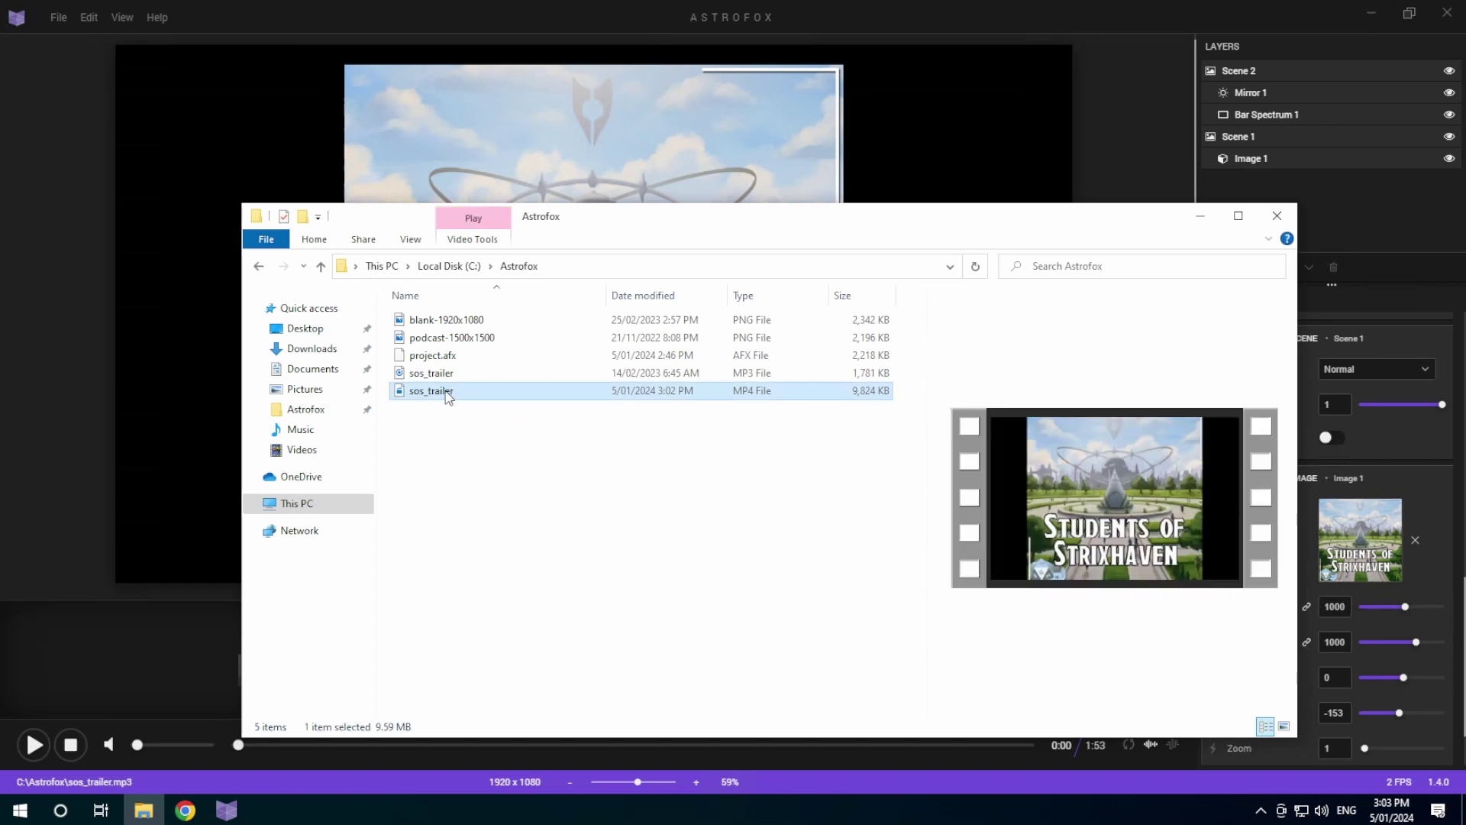
pyautogui.doubleClick(451, 391)
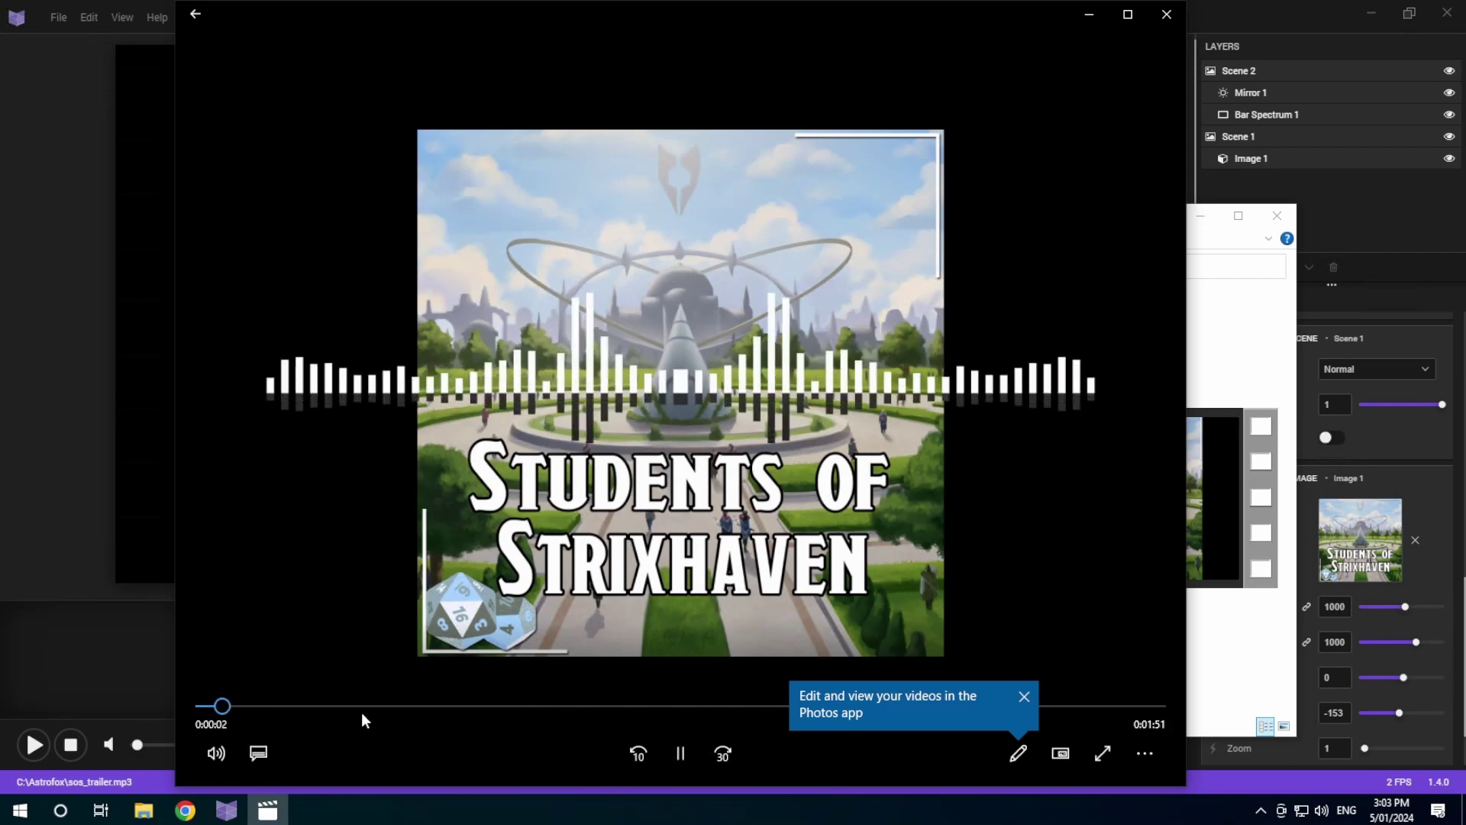
# Mute the video, pause it at 0:19, and close the player.
pyautogui.click(216, 753)
pyautogui.click(256, 694)
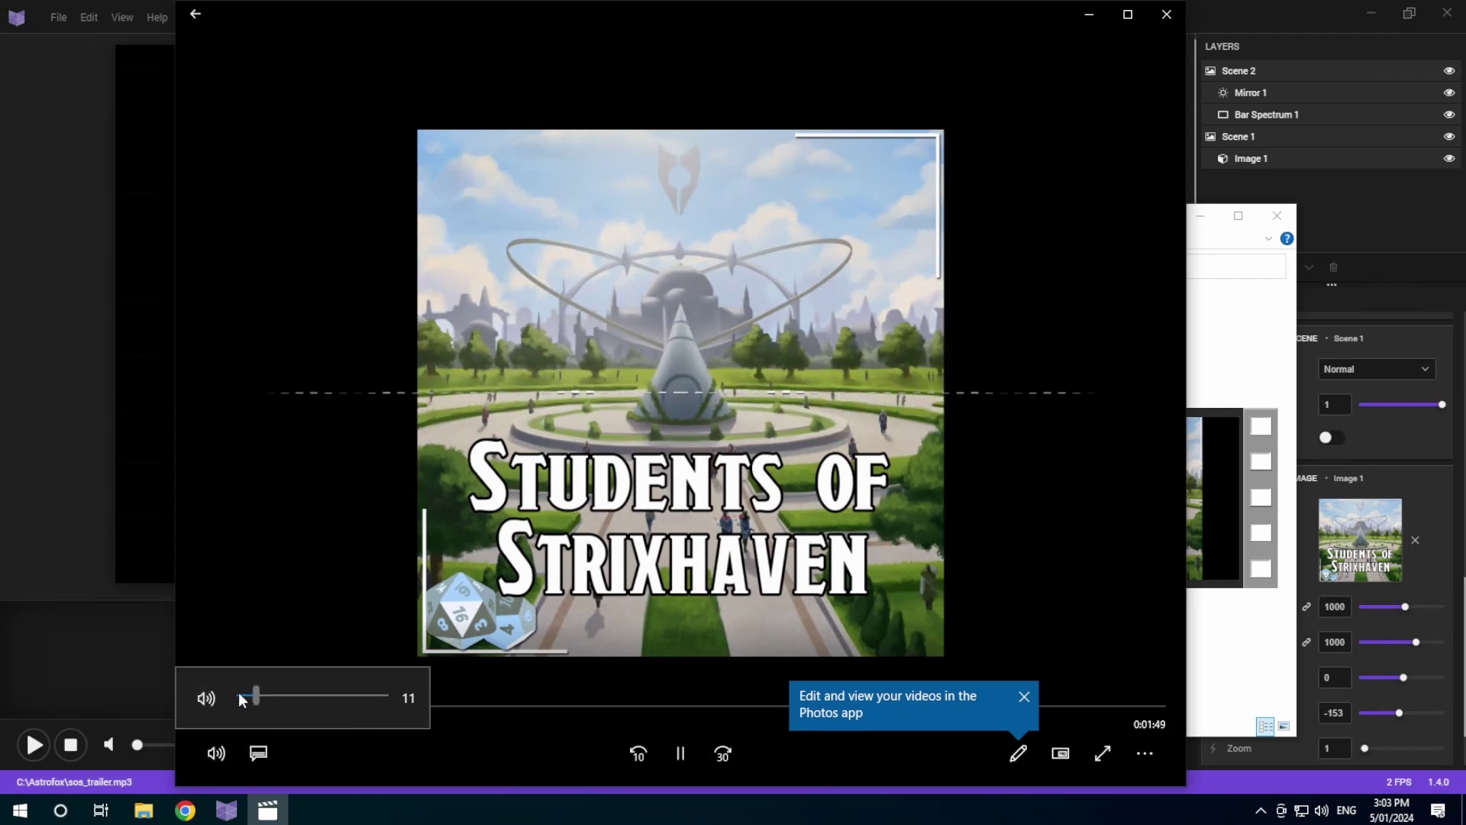
pyautogui.click(238, 698)
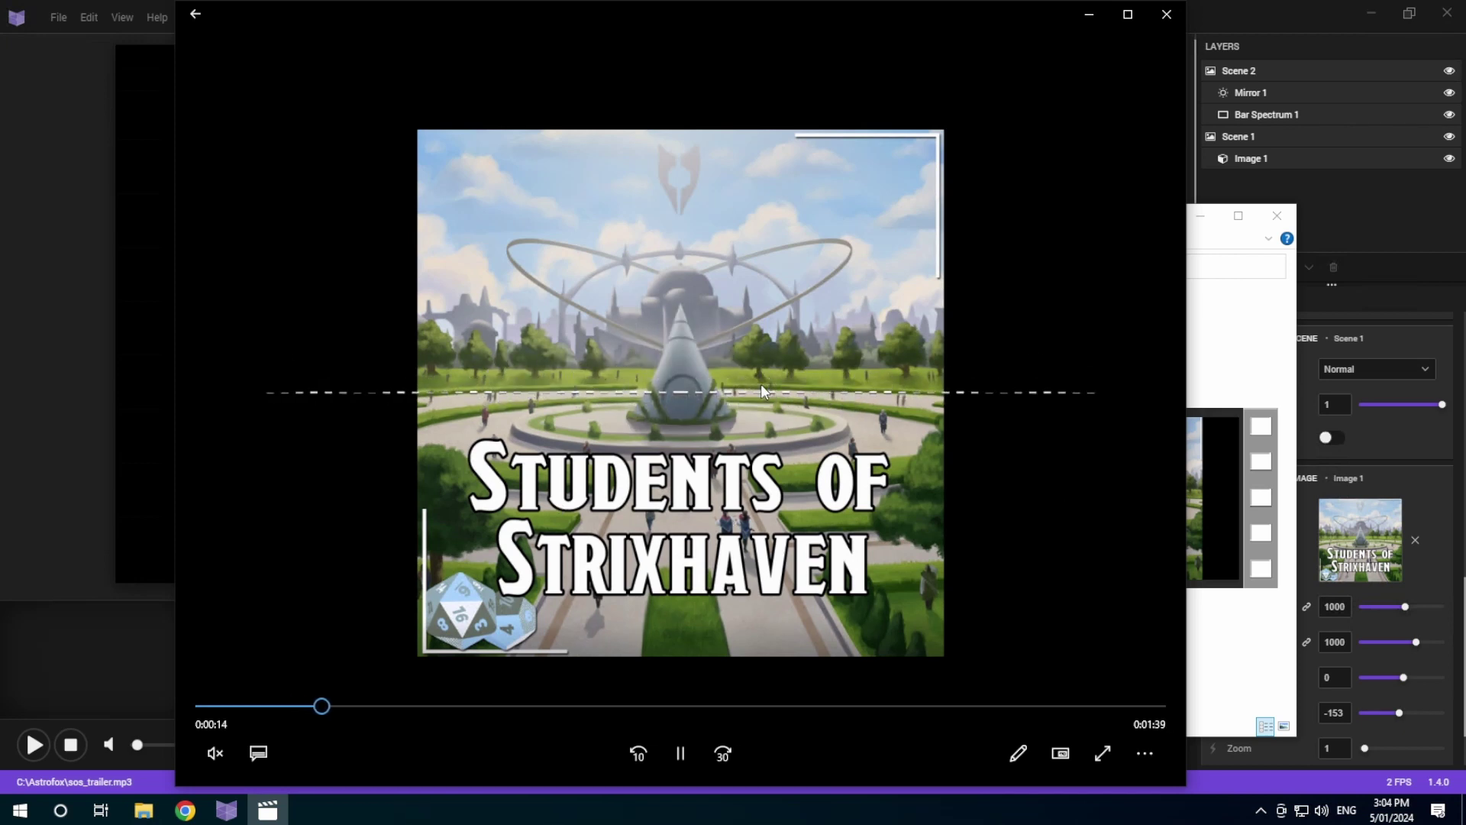
pyautogui.click(677, 745)
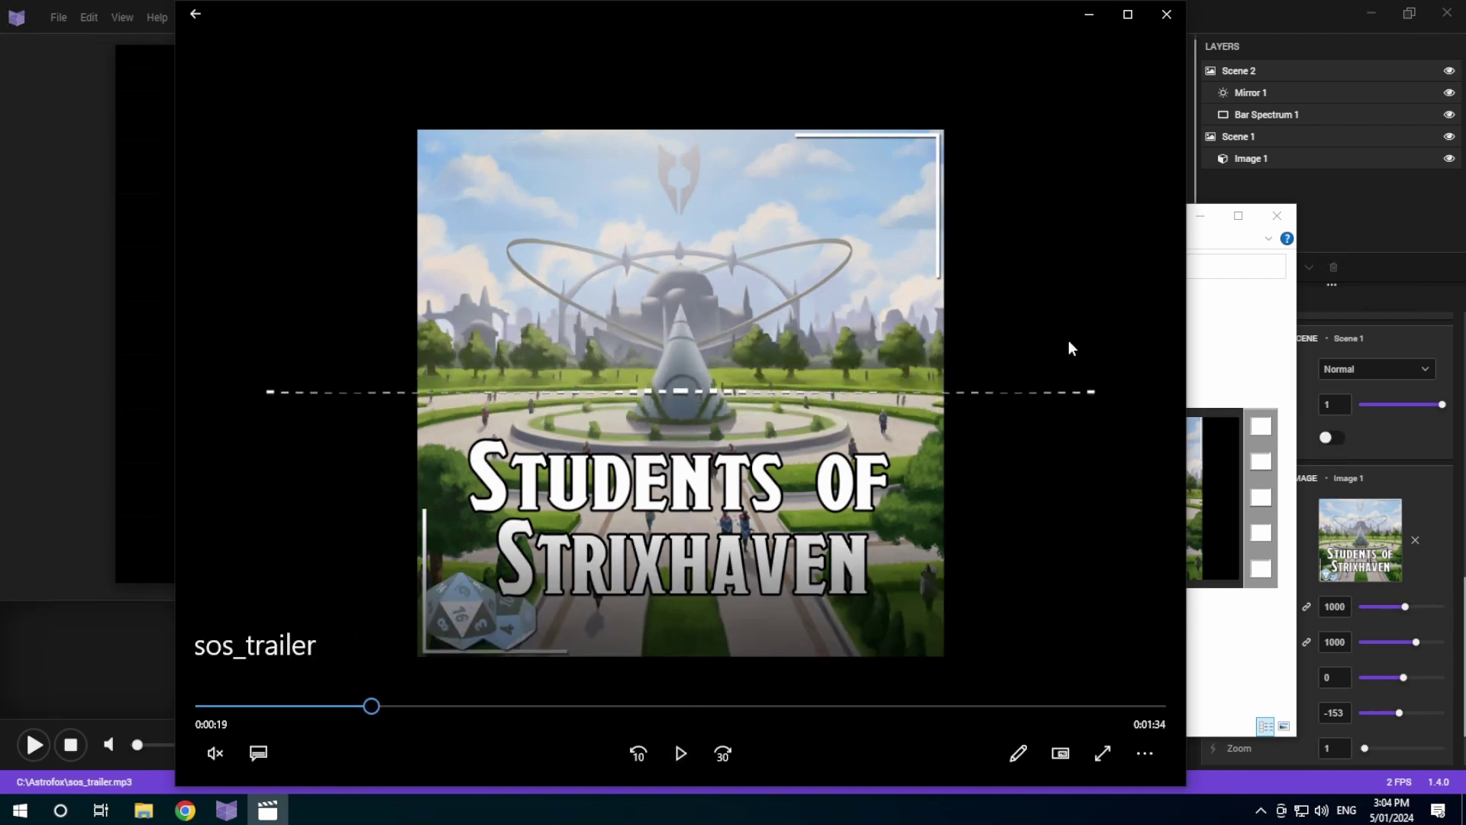
pyautogui.click(1166, 14)
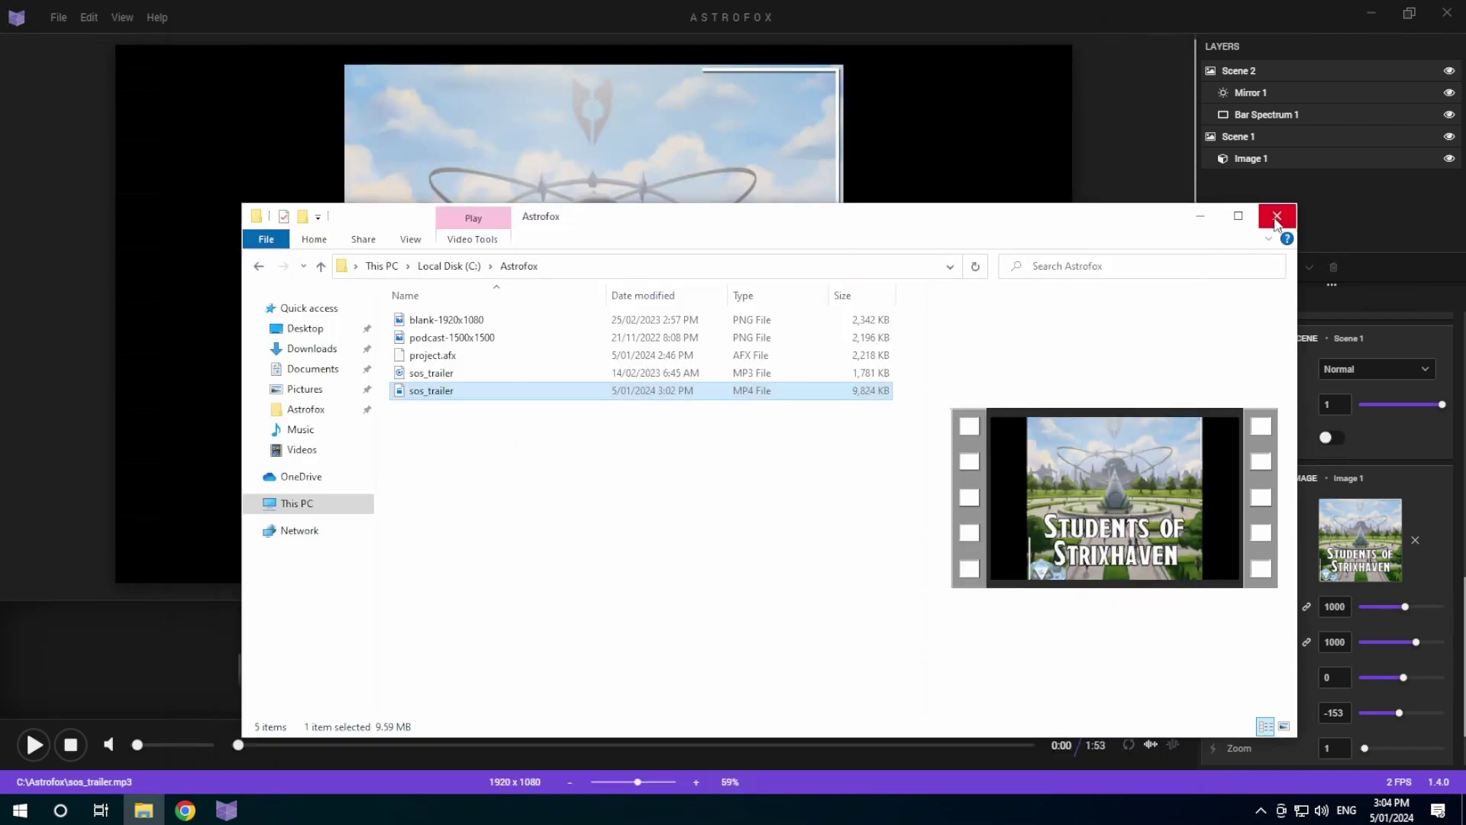
# Back in Astrofox, check the canvas is 1920 × 1080 and leave it unchanged.
pyautogui.click(1201, 217)
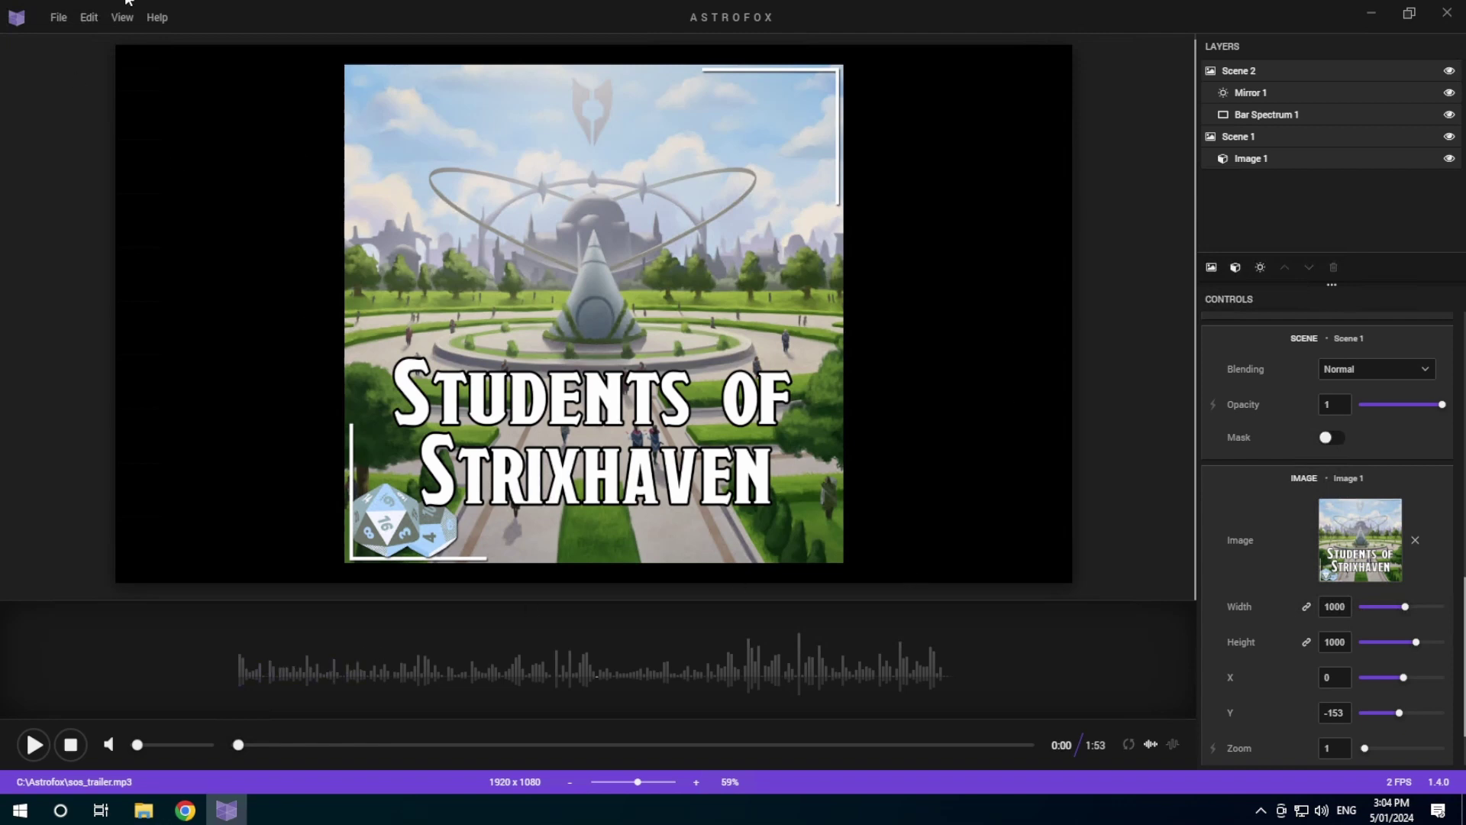
pyautogui.click(88, 18)
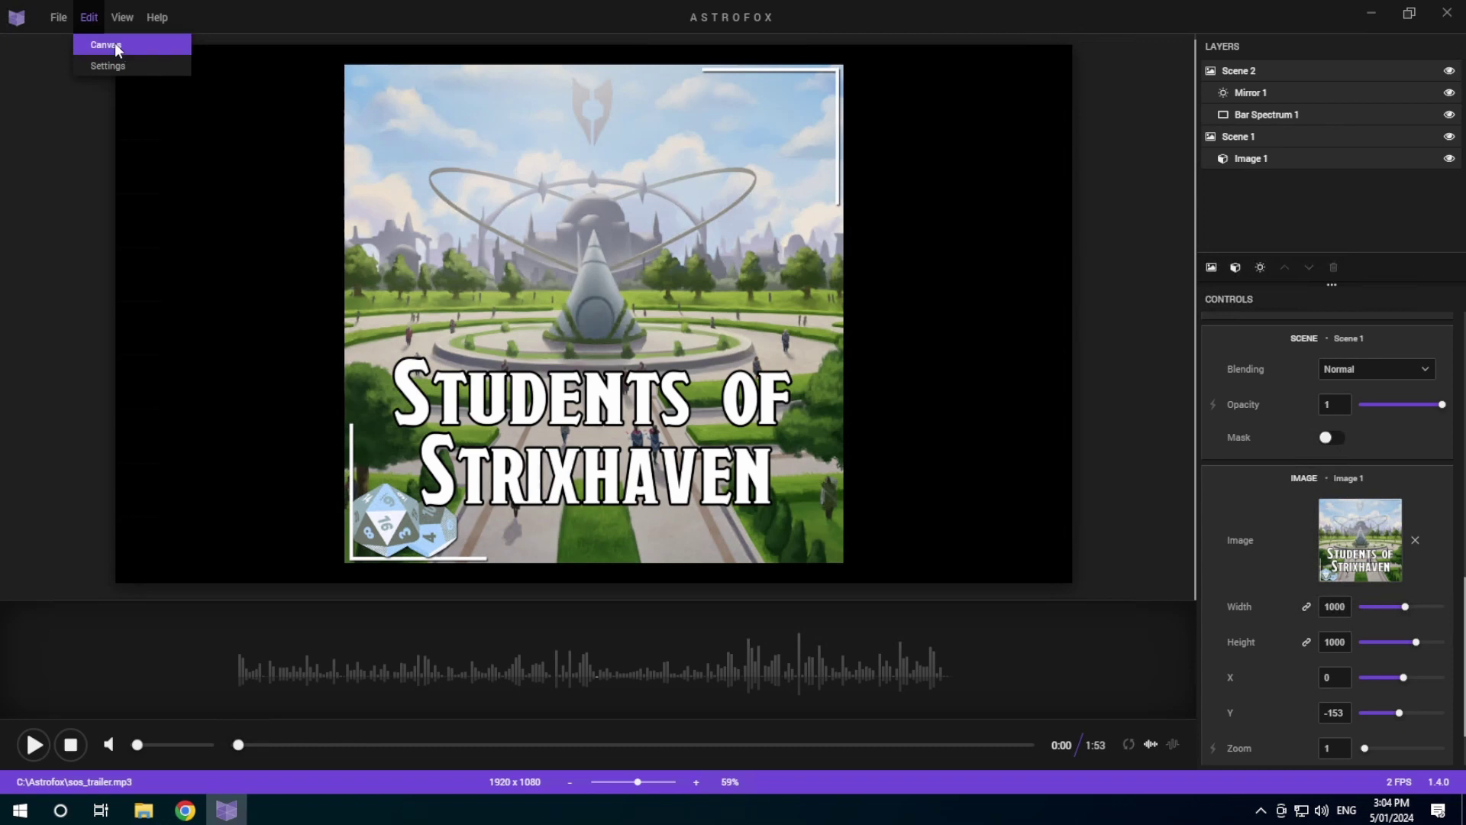
pyautogui.click(114, 44)
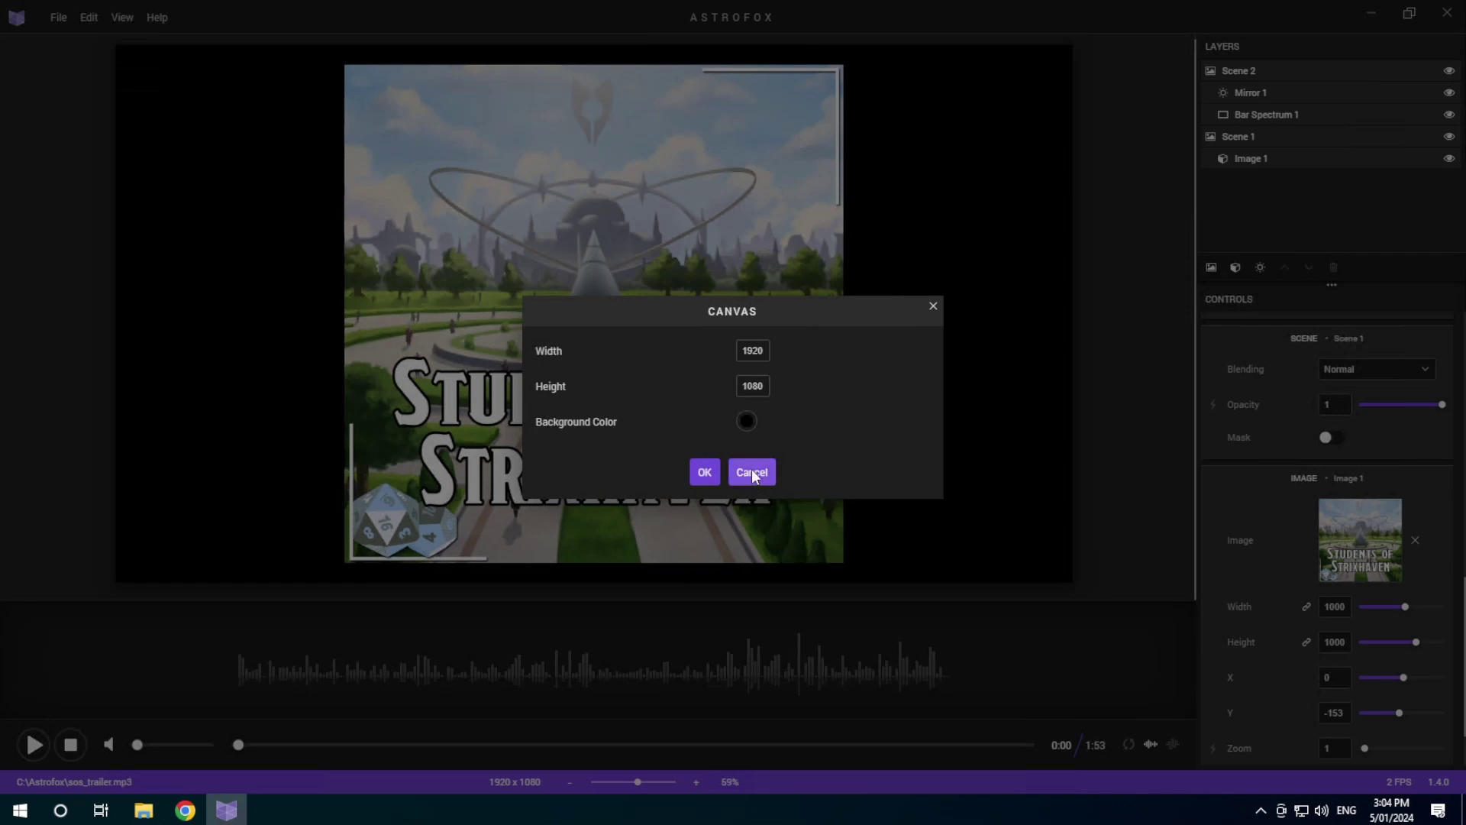
pyautogui.click(1008, 391)
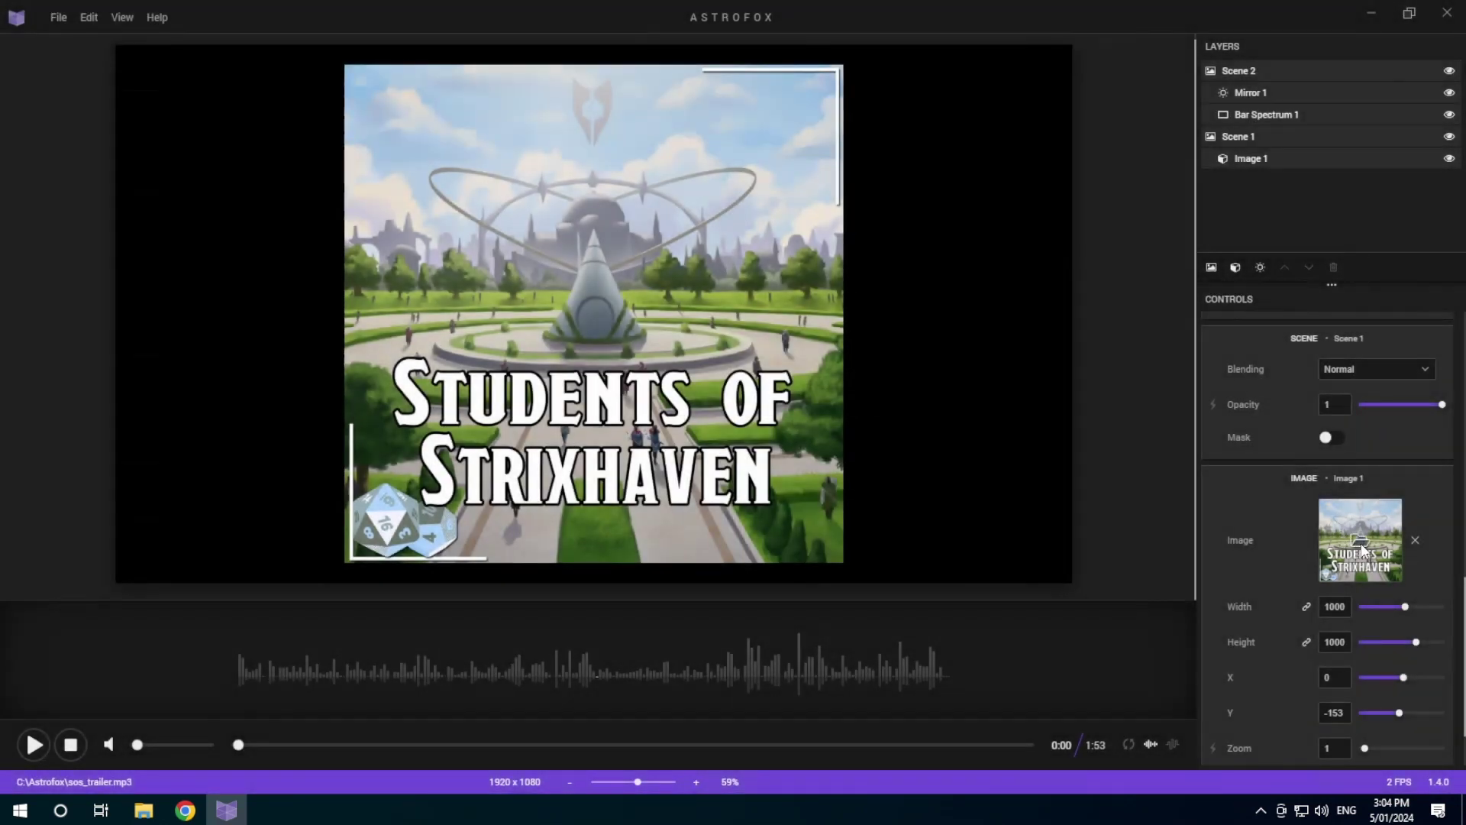
# Load blank-1920x1080 as Image 1's picture in place of the square cover.
pyautogui.click(1360, 543)
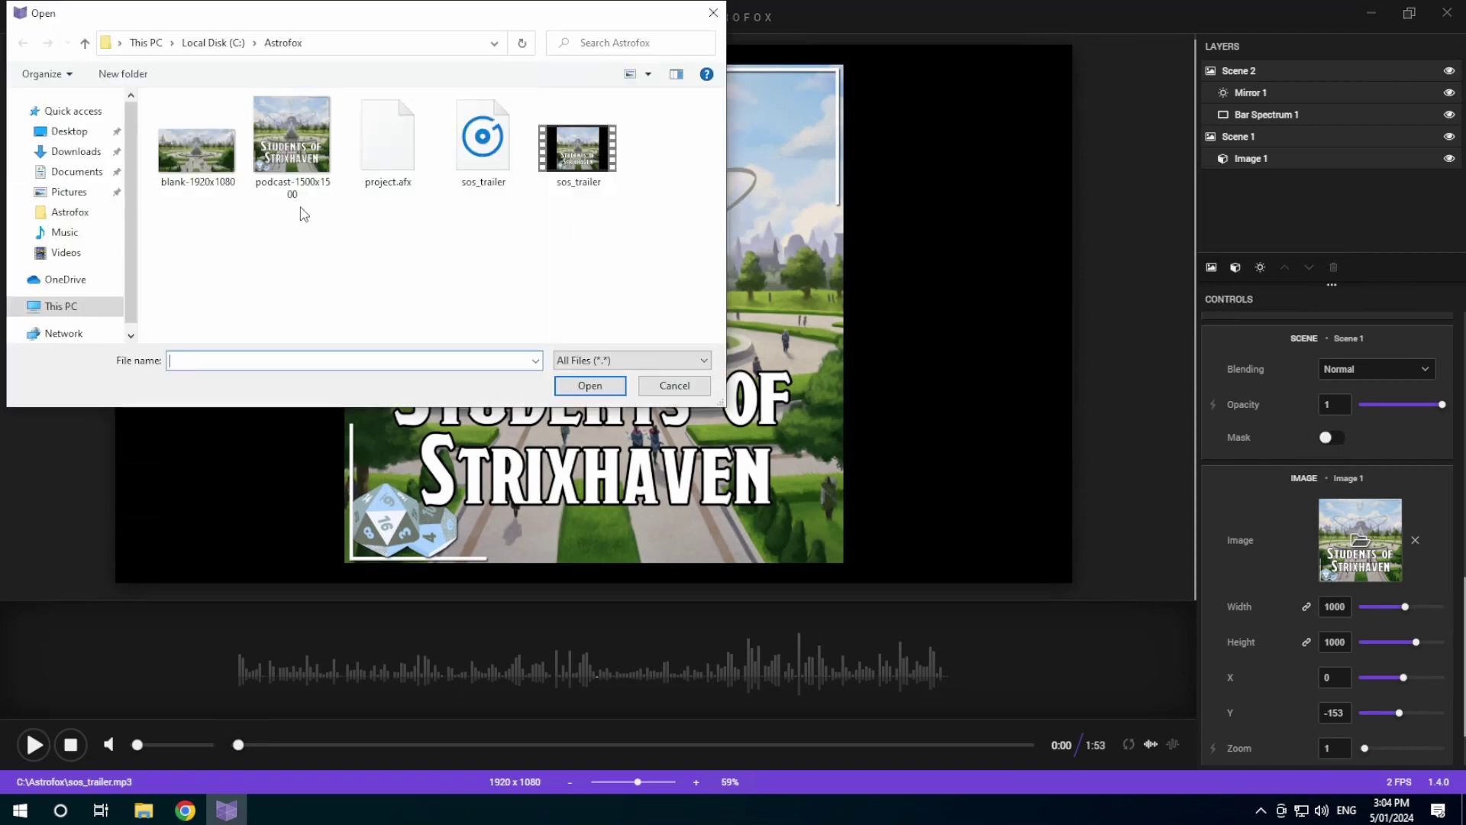
pyautogui.click(200, 167)
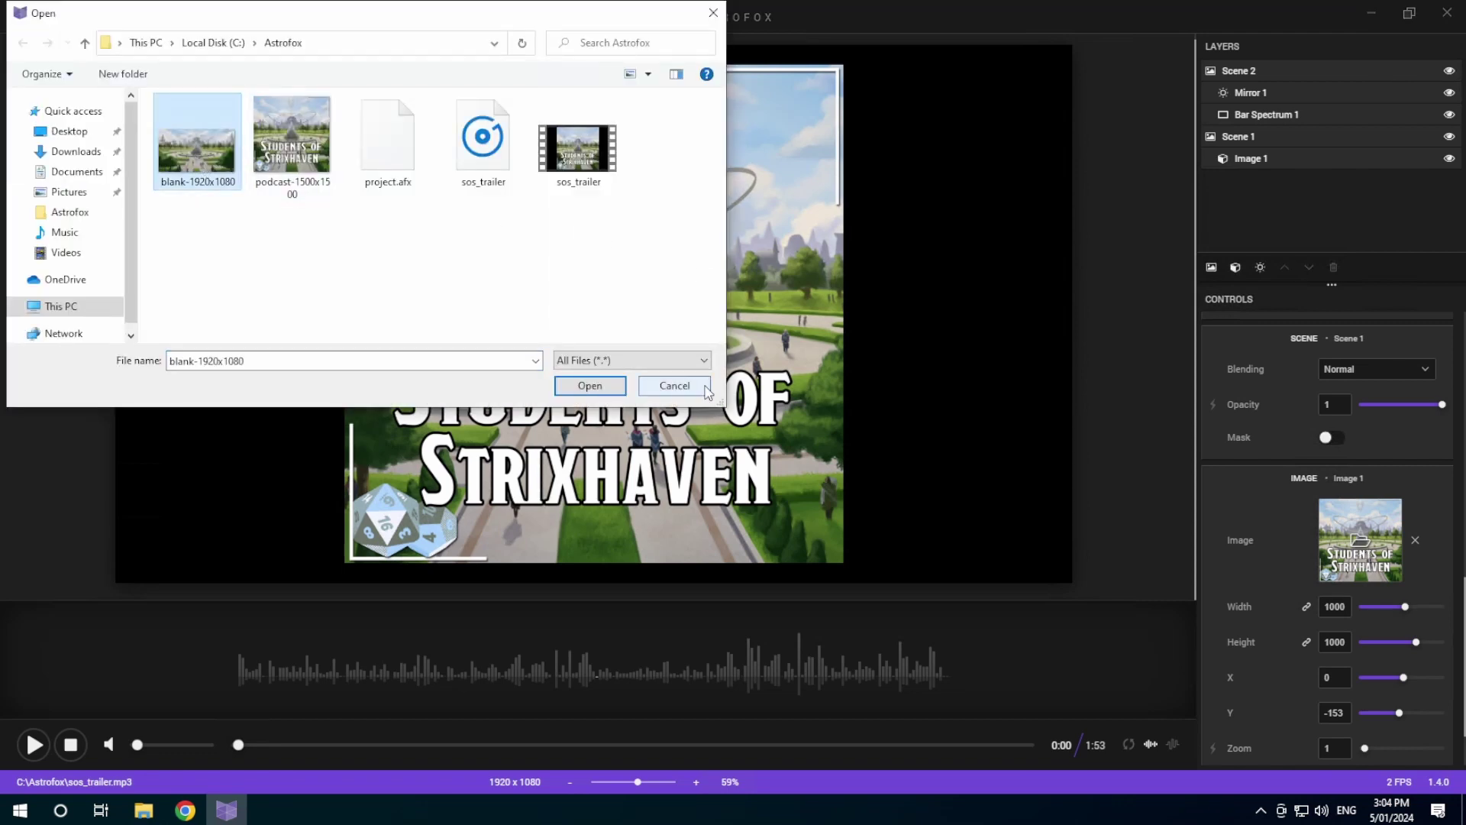
pyautogui.click(620, 386)
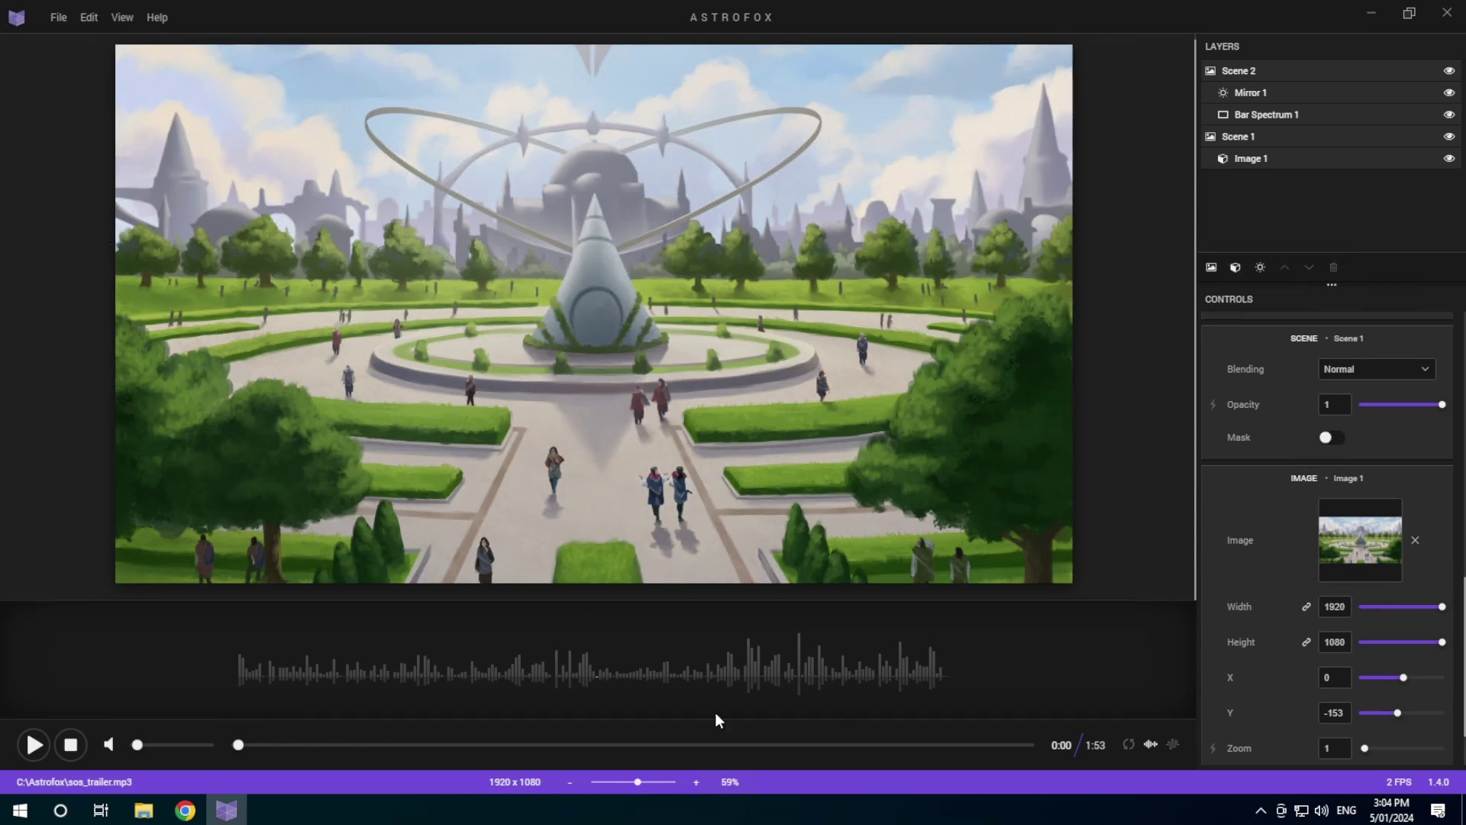
# Play the audiogram preview, then pause and seek to about 0:54.
pyautogui.click(34, 745)
pyautogui.click(32, 747)
pyautogui.click(580, 674)
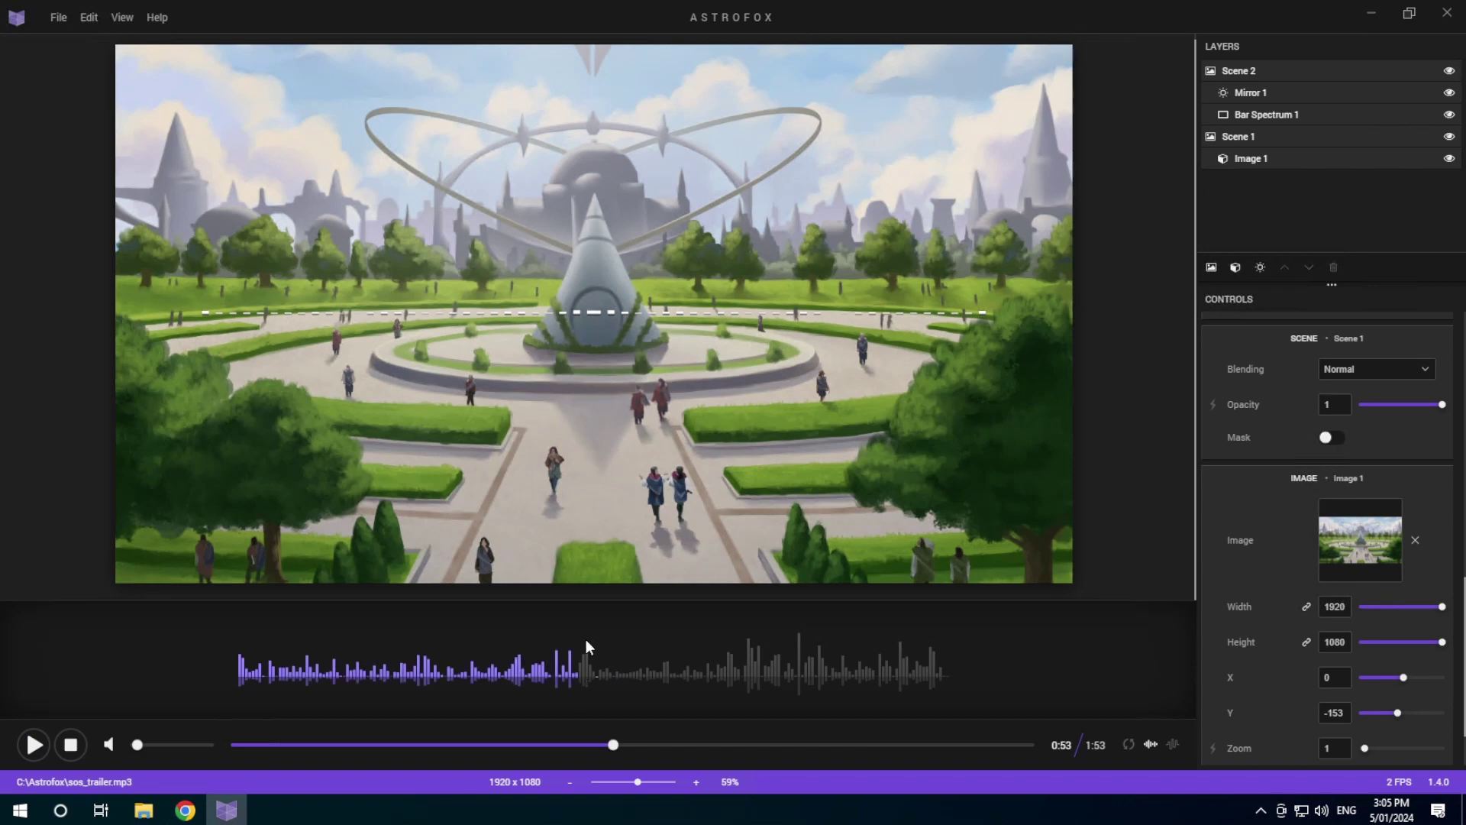
pyautogui.click(581, 672)
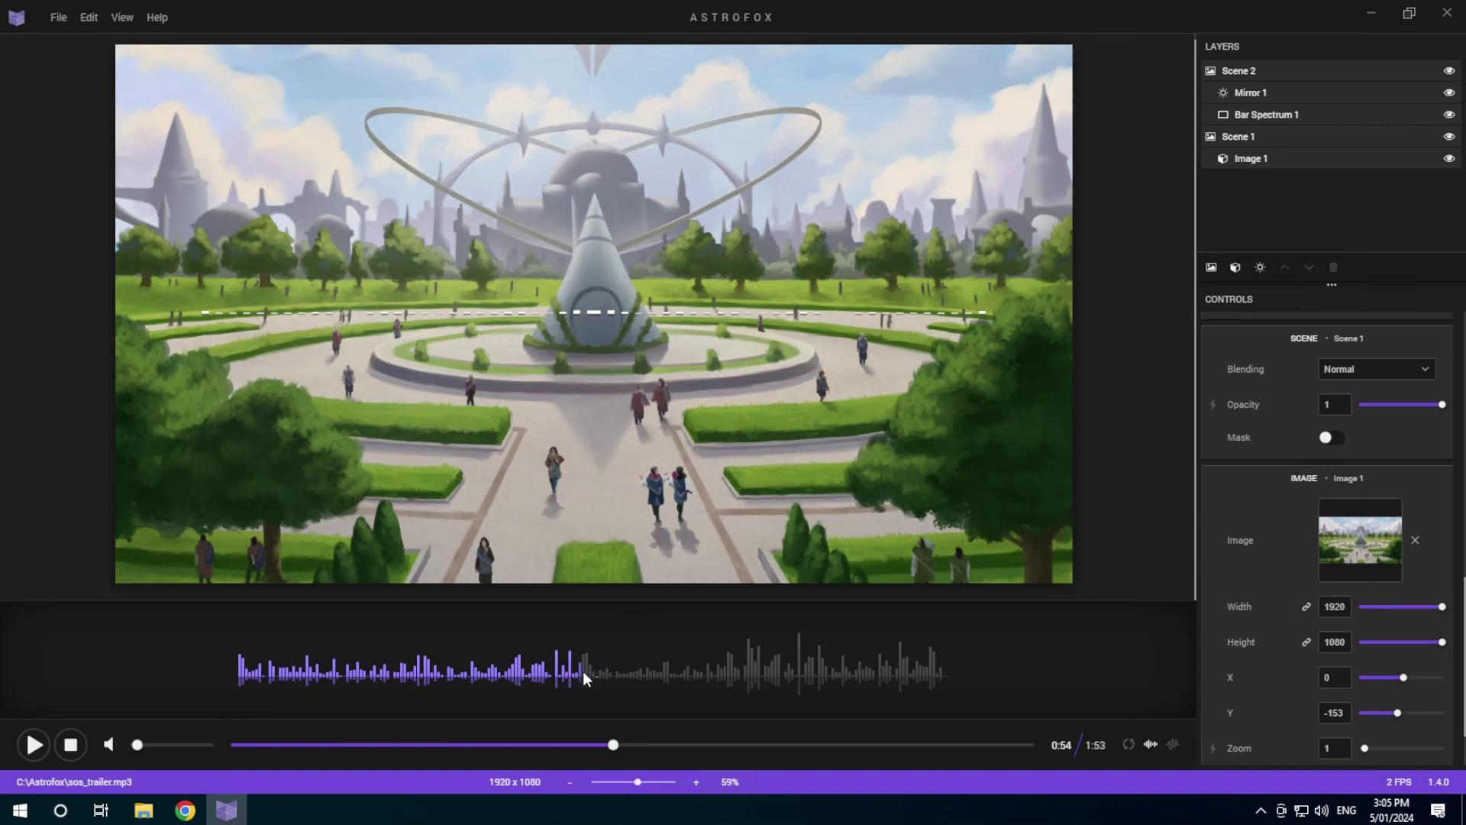